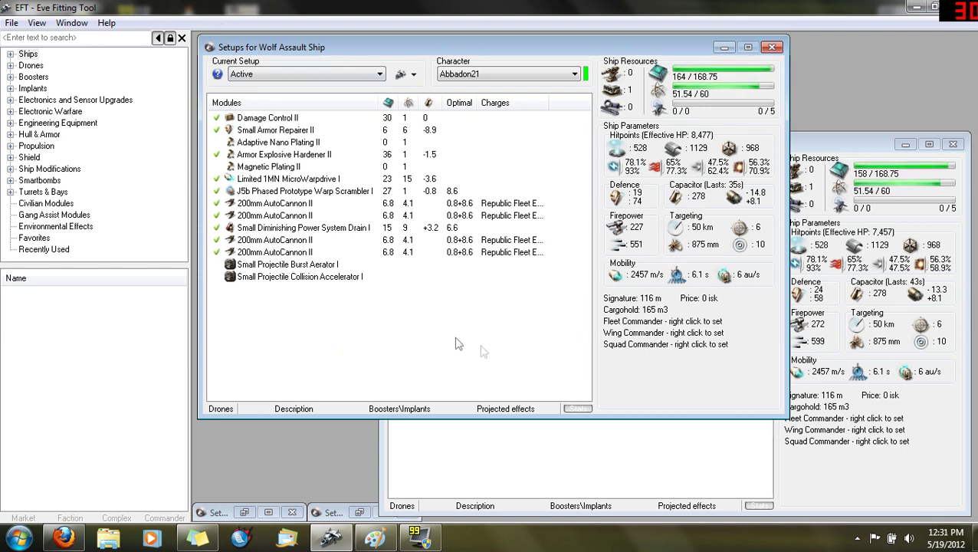
Switch the Wolf's Limited 1MN MicroWarpdrive I off and back on to compare speed, signature and capacitor life
mouse_move(216, 76)
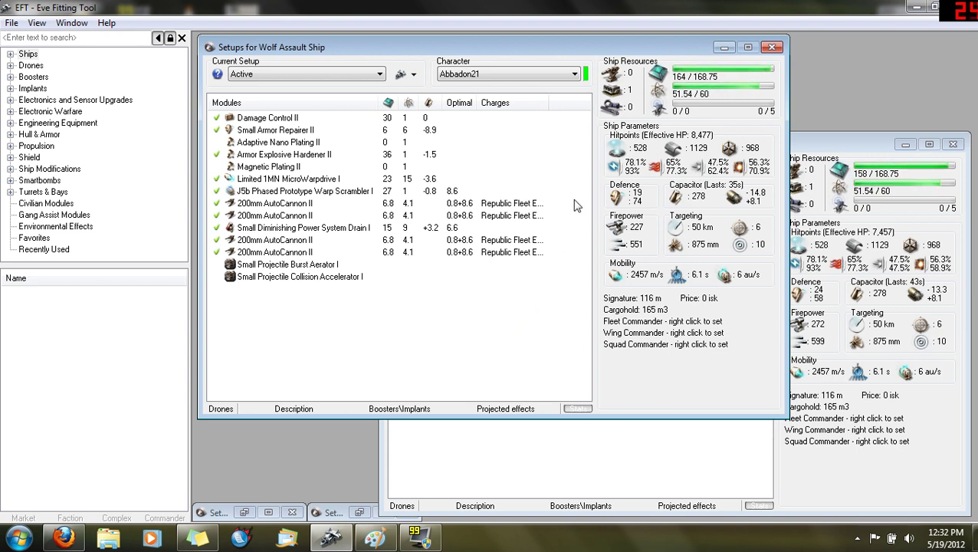
mouse_move(217, 74)
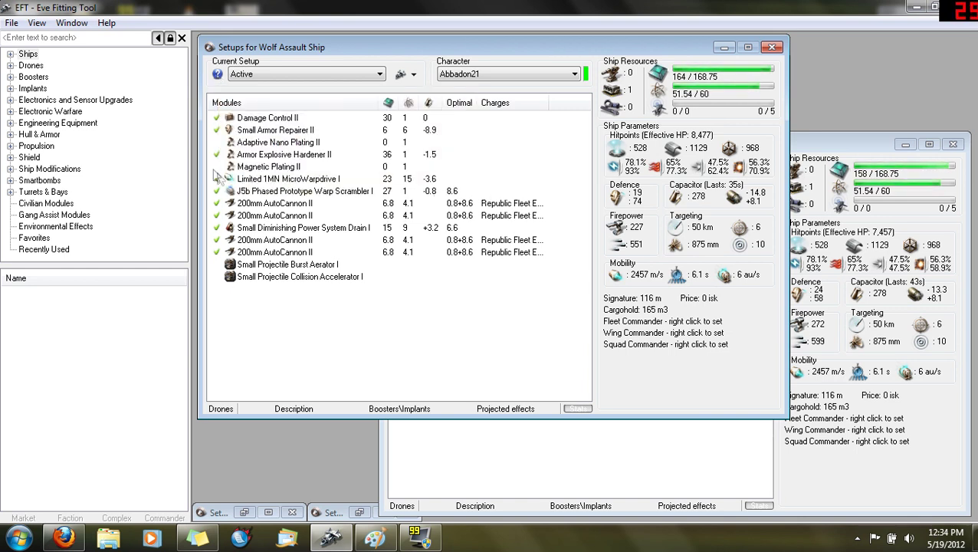
left_click(217, 179)
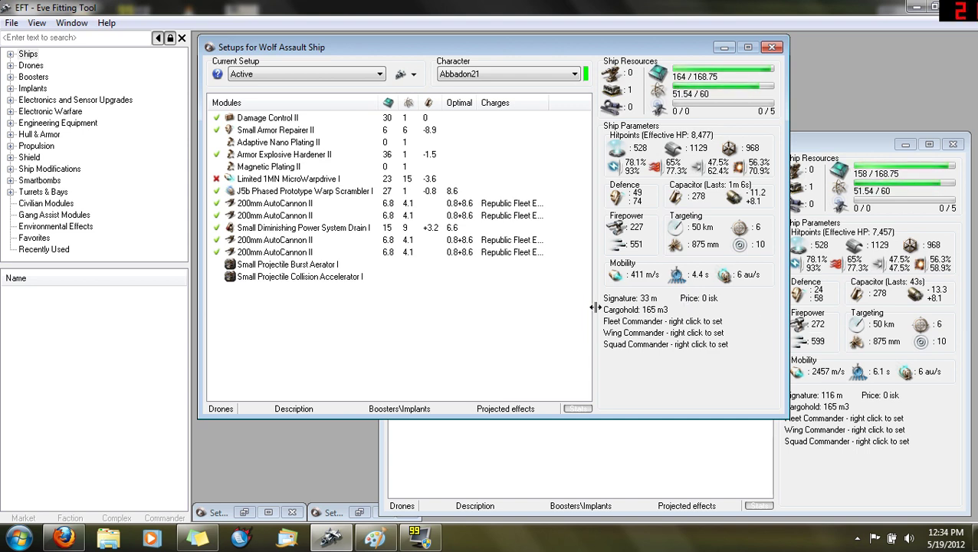
left_click(217, 181)
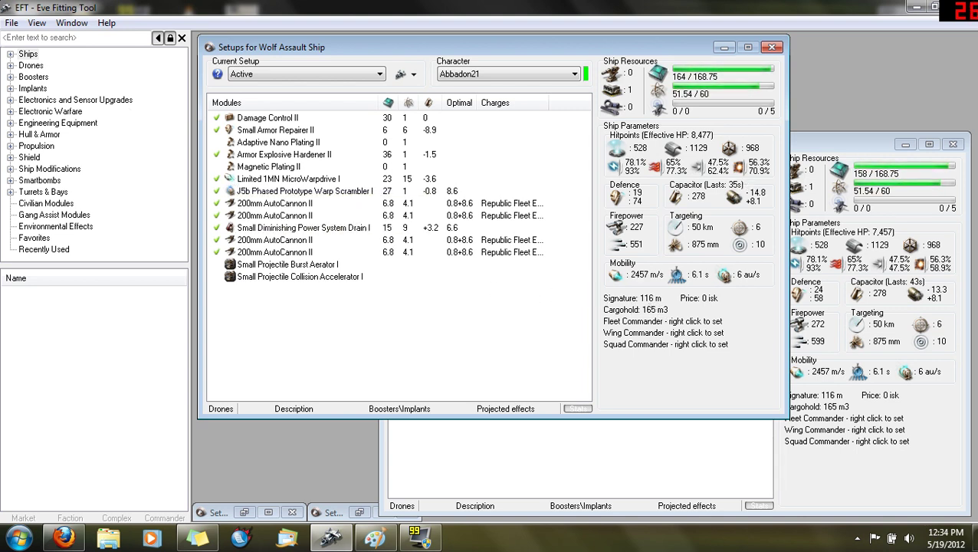
Create a Tormentor frigate setup named New Setup 1 and assign it the same character as the Wolf setup
left_click(12, 23)
left_click(34, 40)
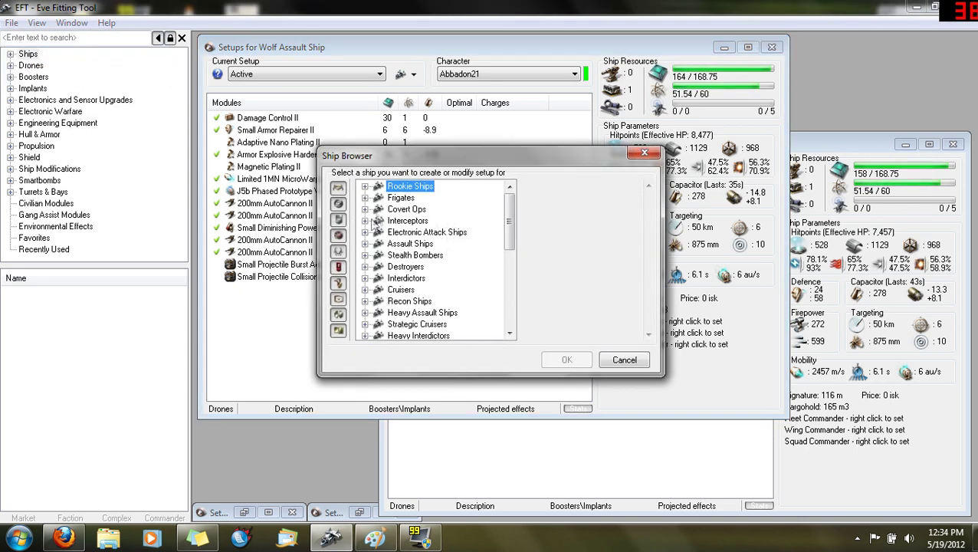
left_click(367, 199)
double_click(399, 199)
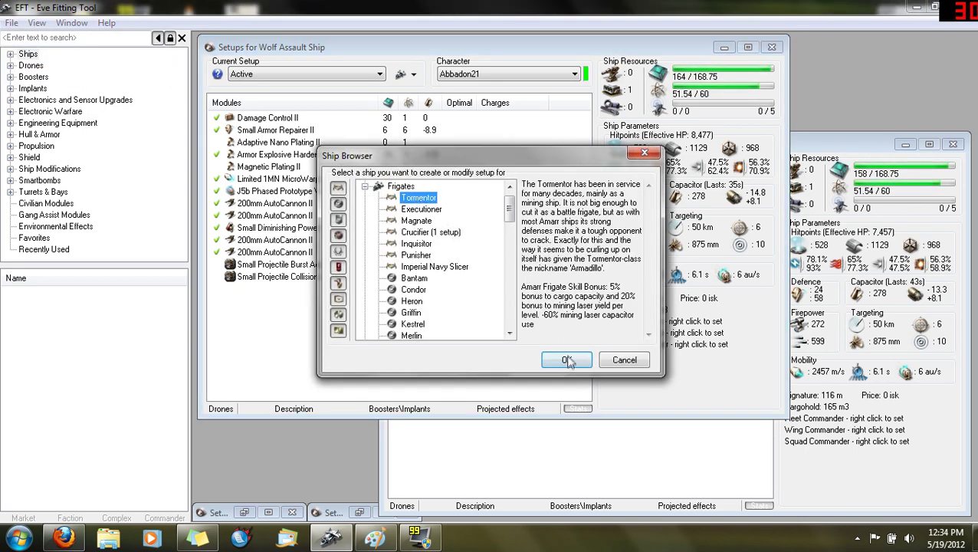
left_click(461, 296)
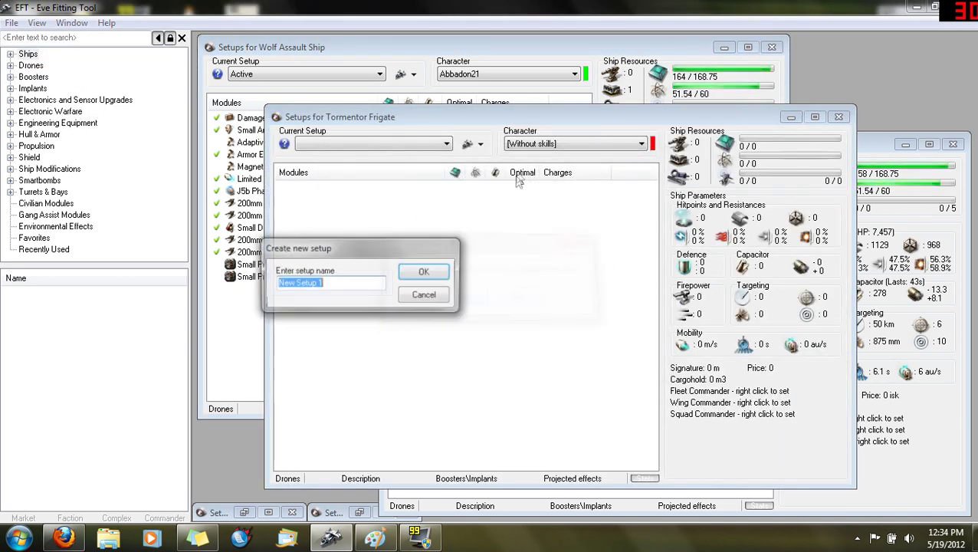
left_click(423, 272)
left_click(538, 143)
left_click(527, 175)
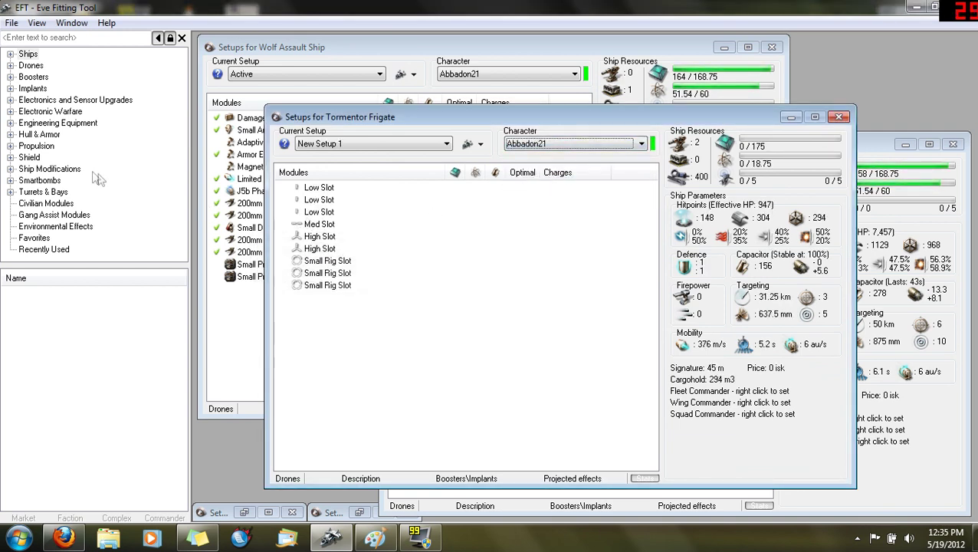
Fit a Limited 1MN MicroWarpdrive I to the Tormentor's med slot and close its setup after checking the stats
left_click(10, 145)
left_click(60, 169)
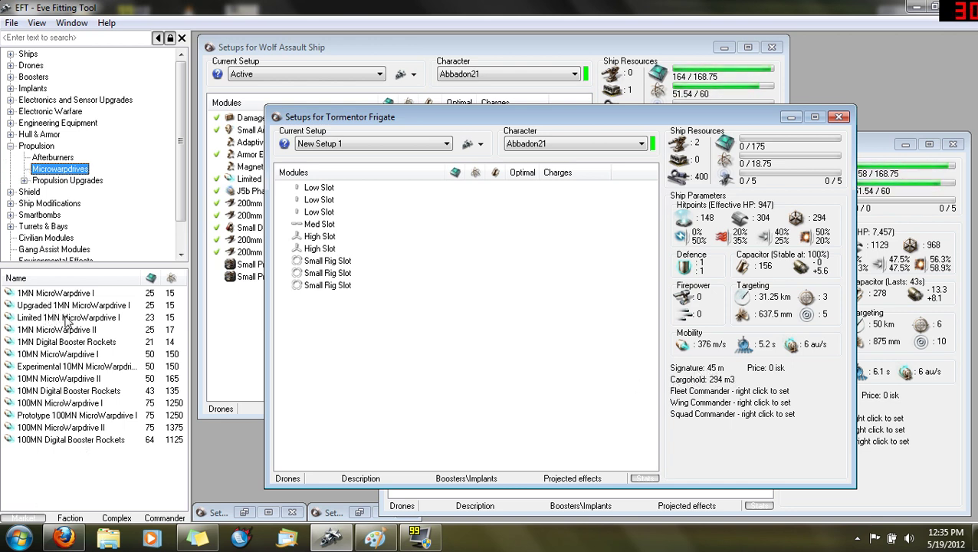
left_click_drag(55, 317, 467, 321)
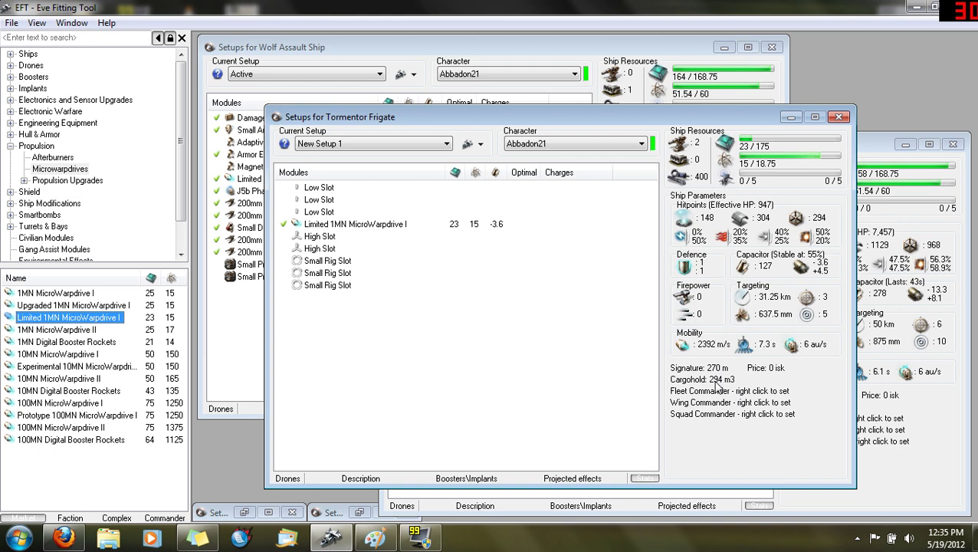
left_click(841, 117)
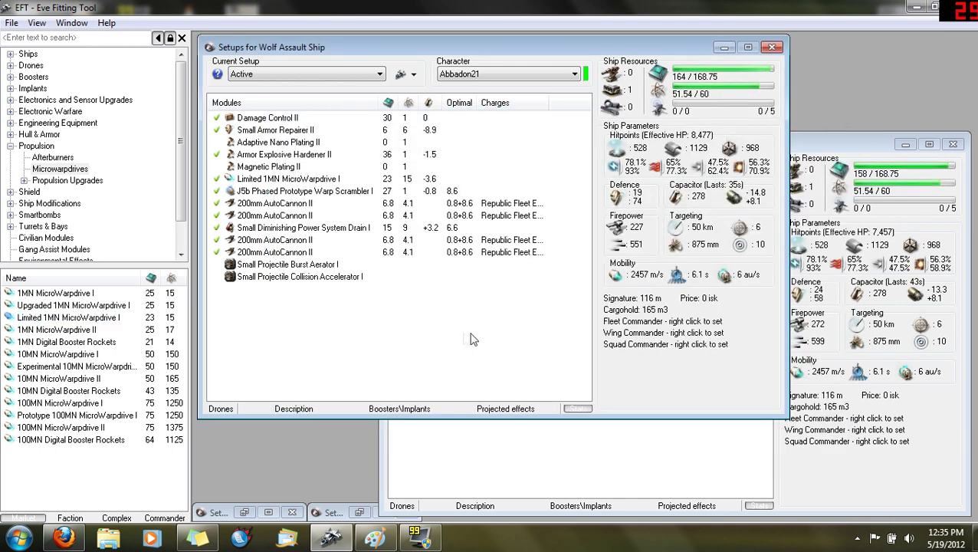
Toggle the Wolf's Limited 1MN MicroWarpdrive I off and on again to check its signature radius
left_click(218, 179)
left_click(221, 180)
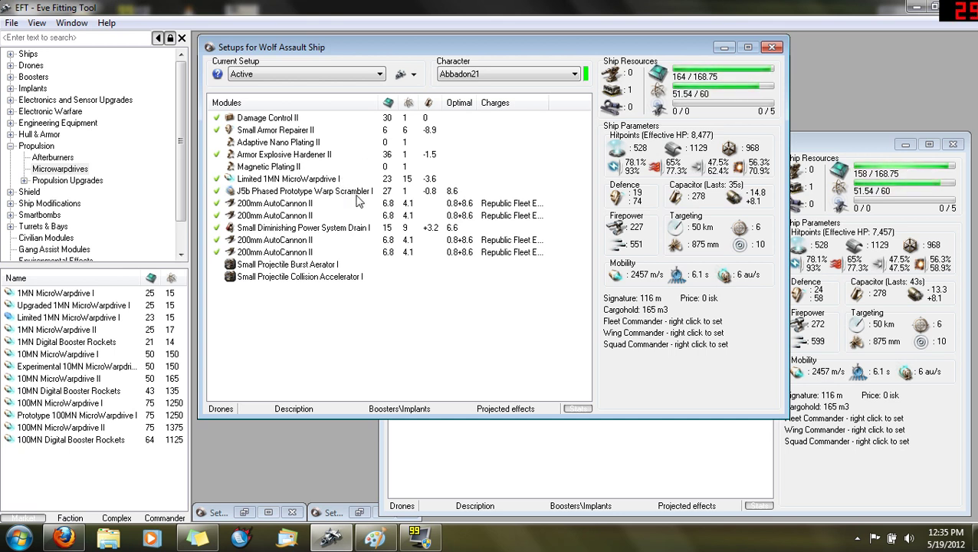
mouse_move(218, 79)
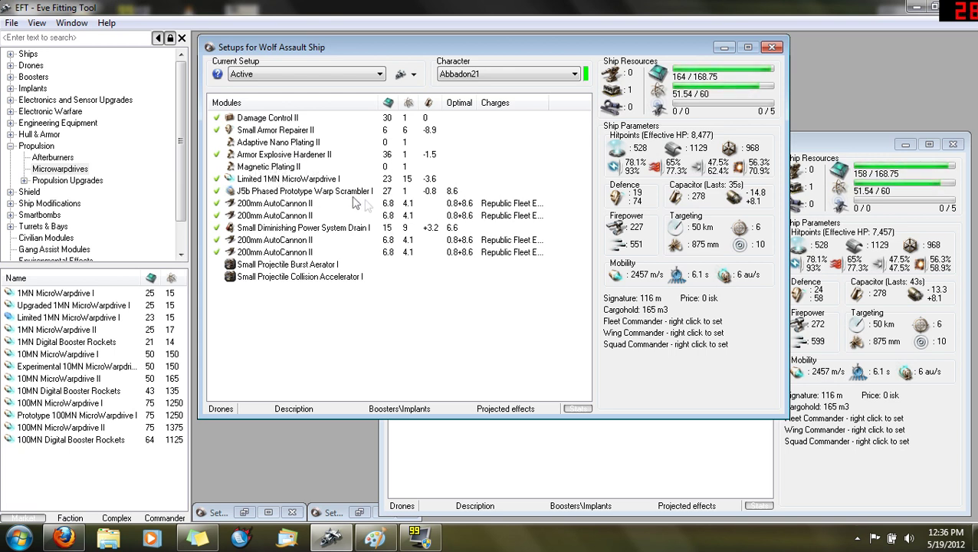
left_click(239, 192)
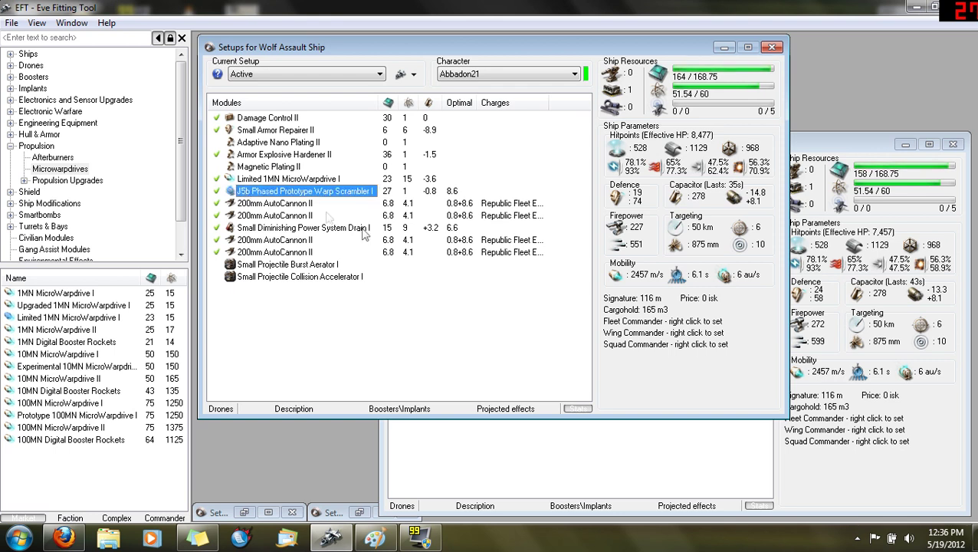
left_click(291, 182)
right_click(291, 181)
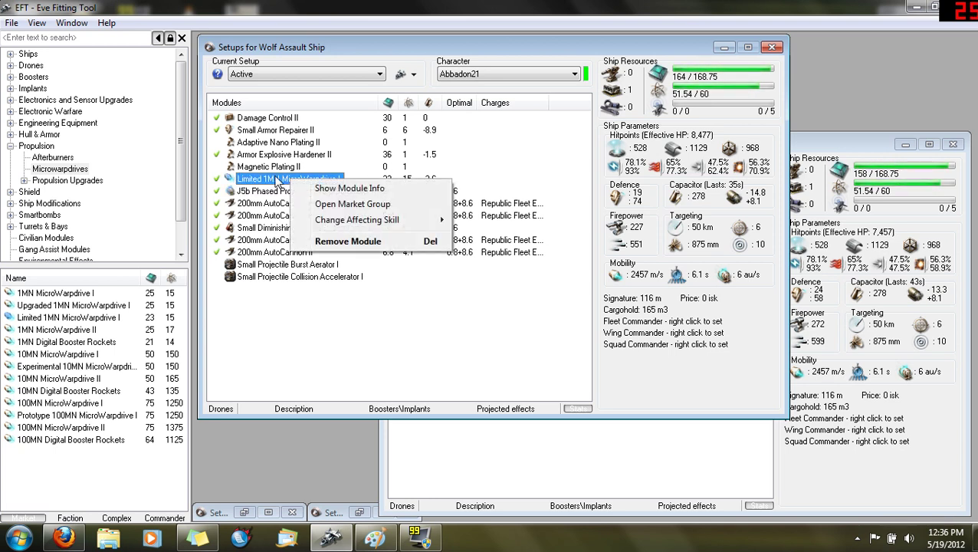
left_click(280, 182)
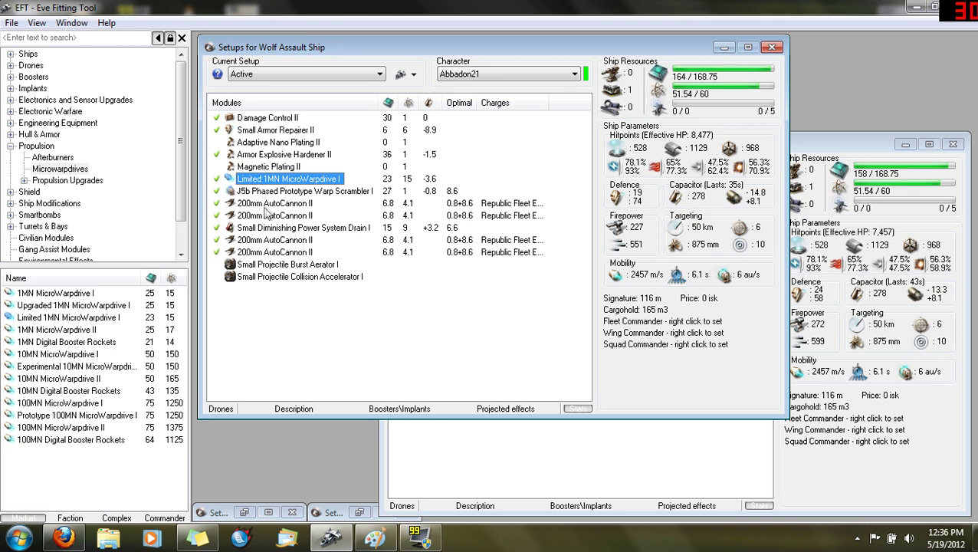
right_click(282, 183)
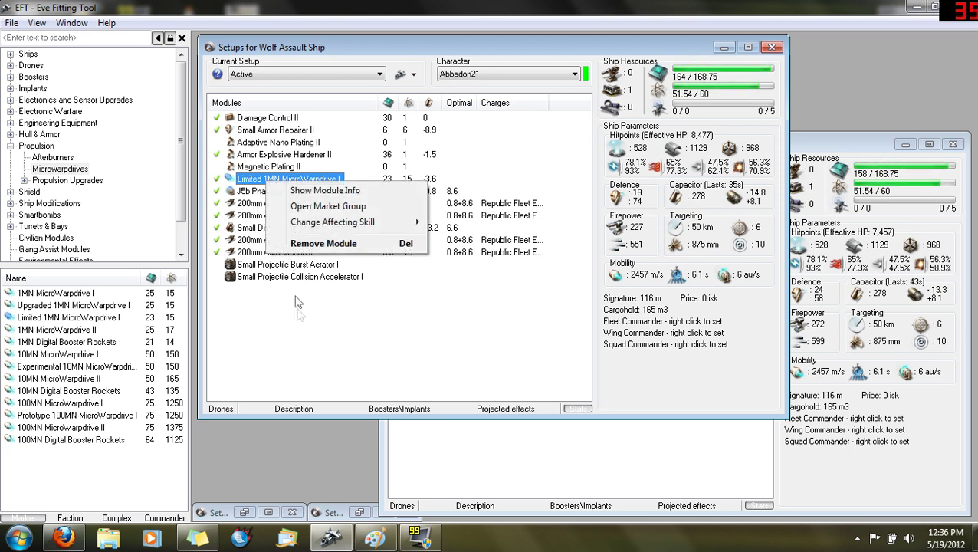
left_click(280, 193)
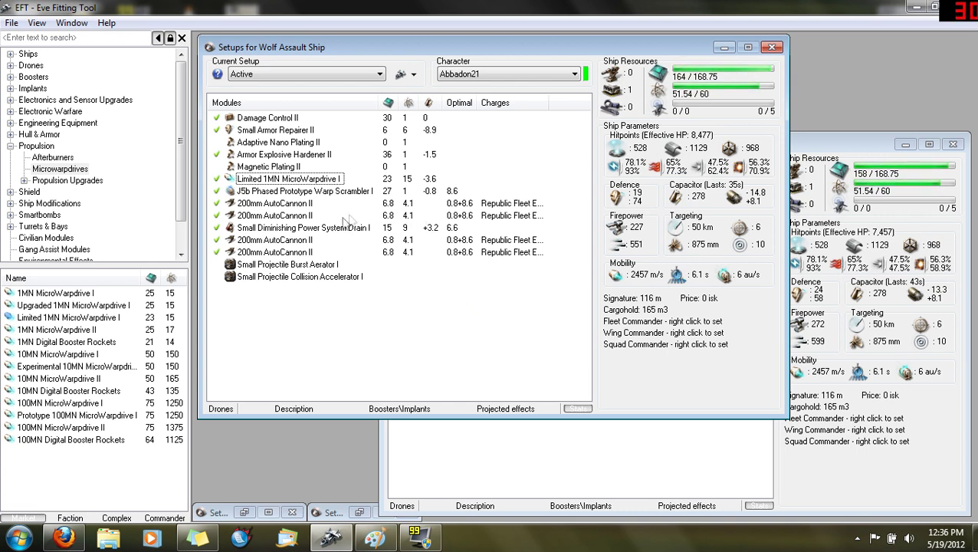
left_click(294, 230)
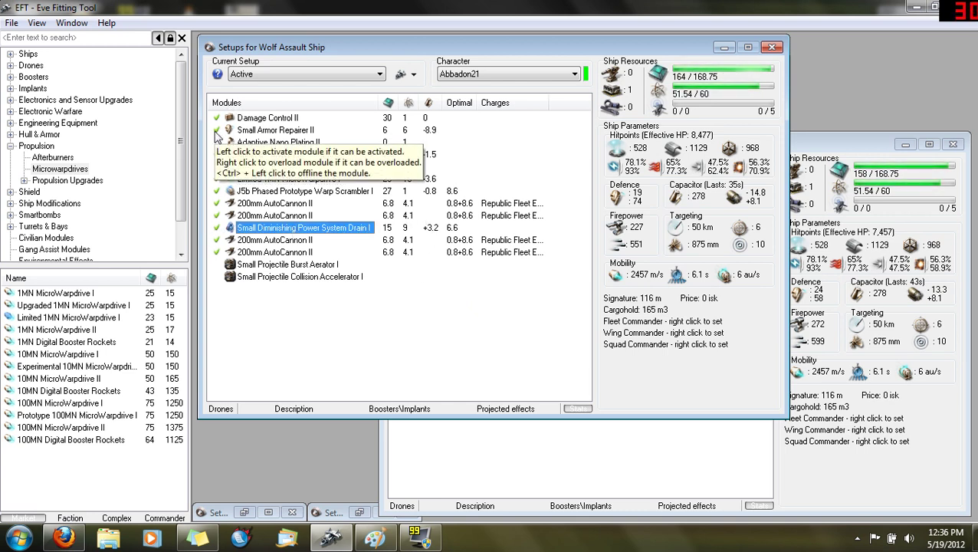
Reactivate the Limited 1MN MicroWarpdrive I on the Wolf after checking the stats without it
left_click(521, 257)
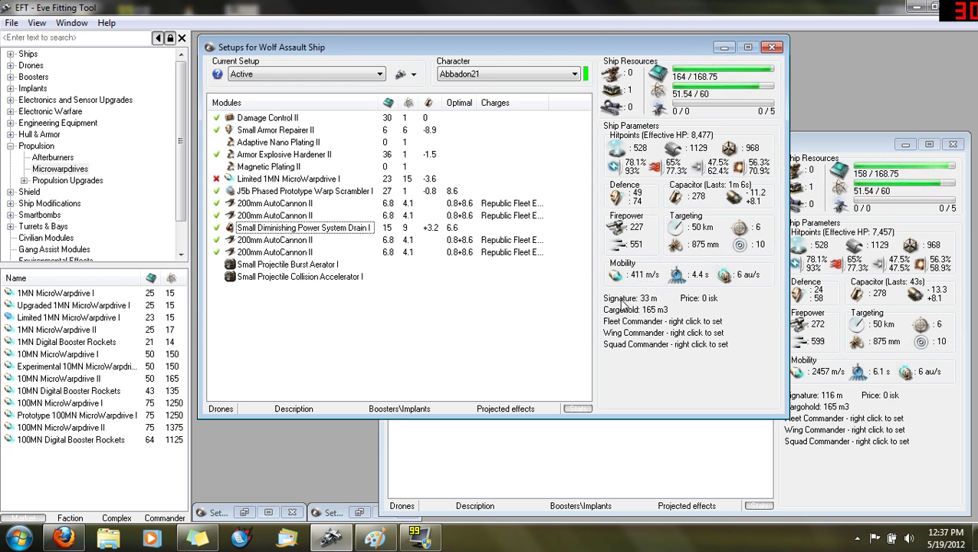
left_click(217, 177)
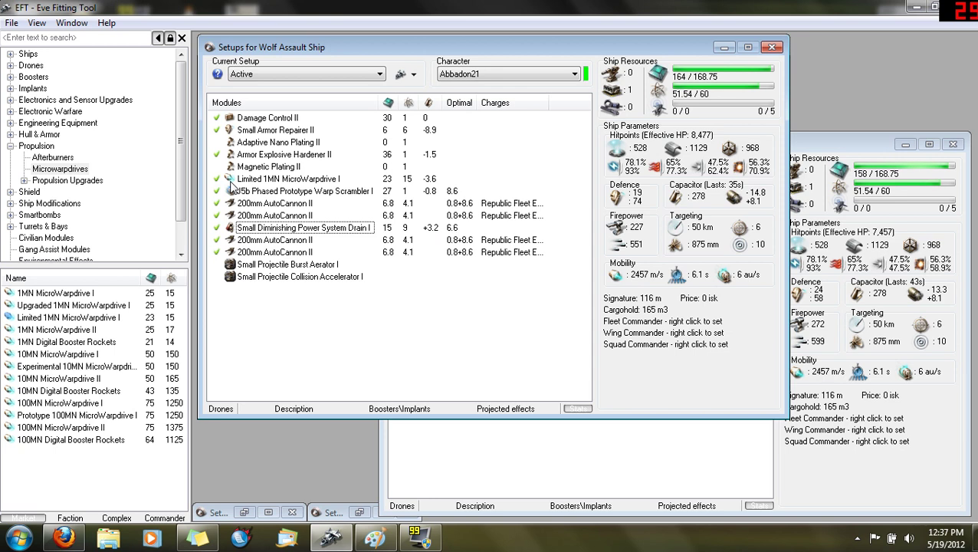
Apply a Stasis Webifier II to the Wolf as a projected effect, check its speed, and disable the effect
left_click(15, 112)
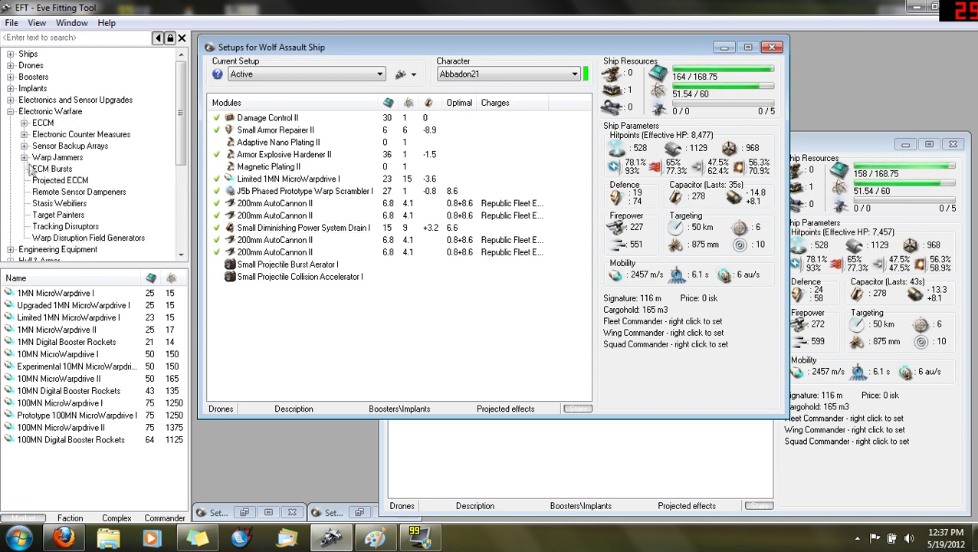
left_click(60, 206)
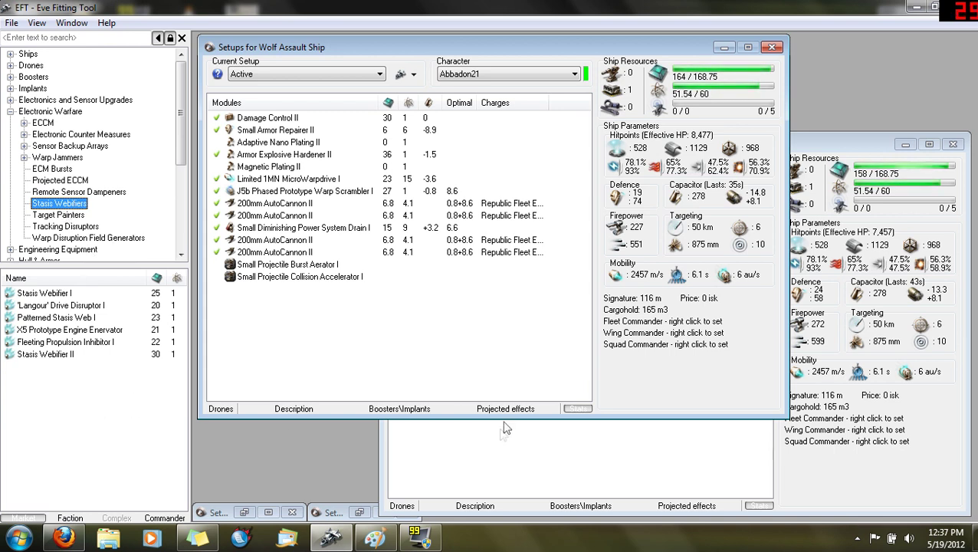
mouse_move(504, 409)
left_click_drag(61, 354, 372, 396)
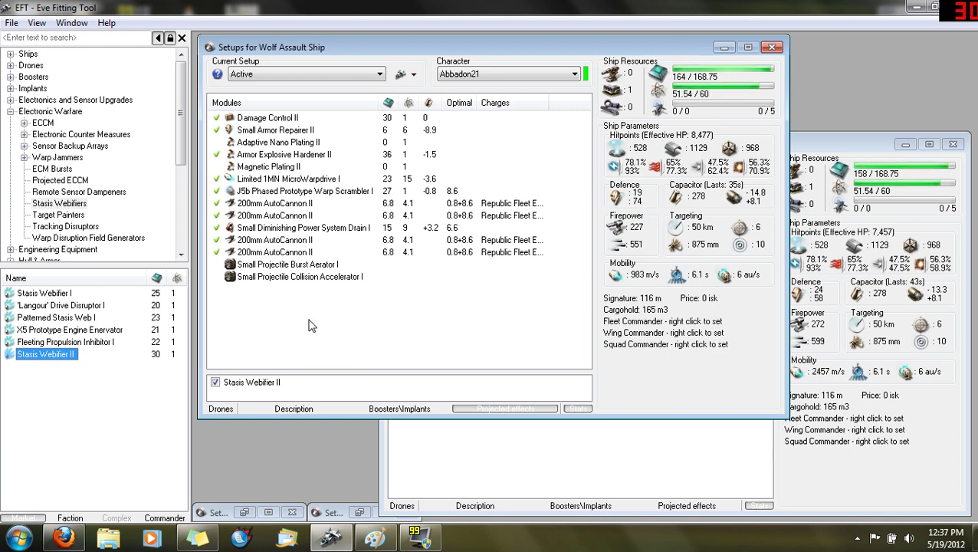
left_click(216, 383)
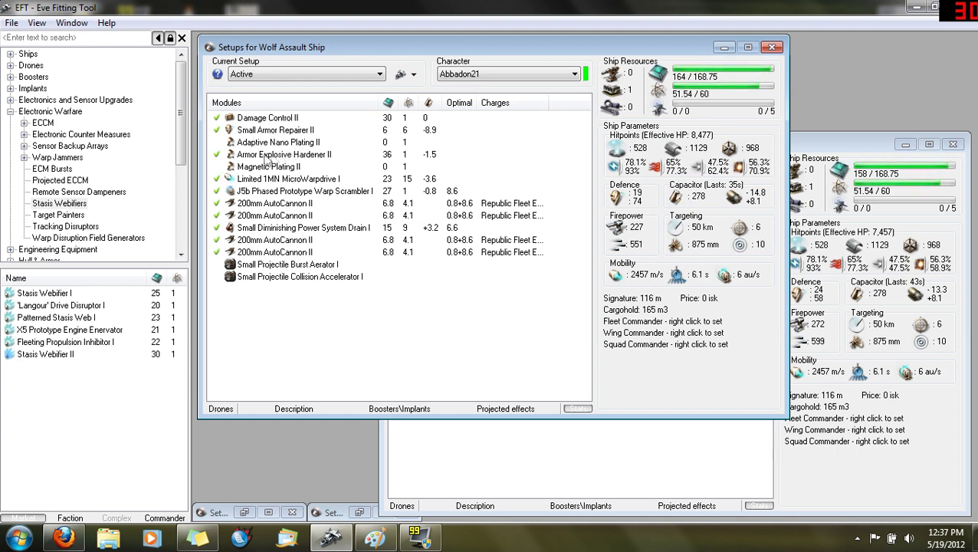
Compare the Wolf's armor resistances with the Armor Explosive Hardener II off, active and overloaded, returning it to normal activation
left_click(218, 155)
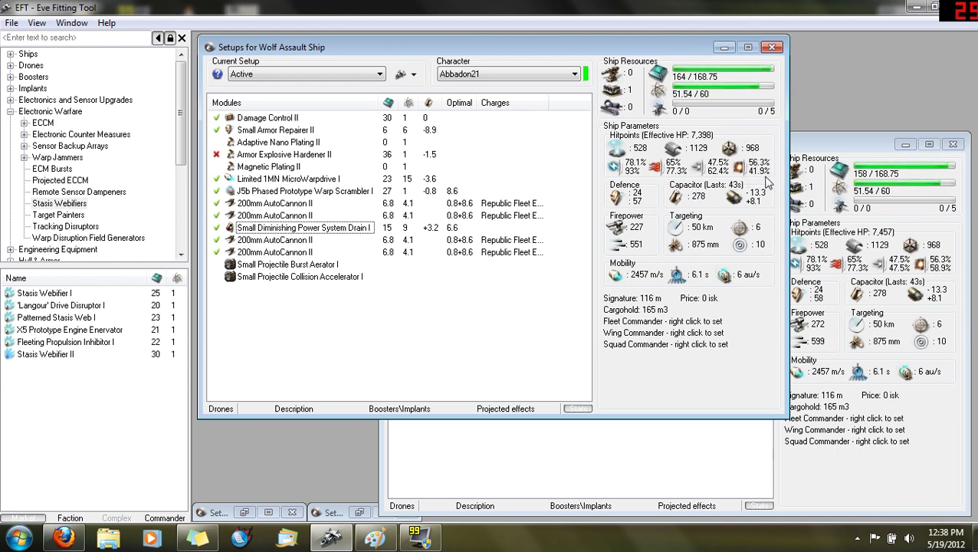
left_click(218, 154)
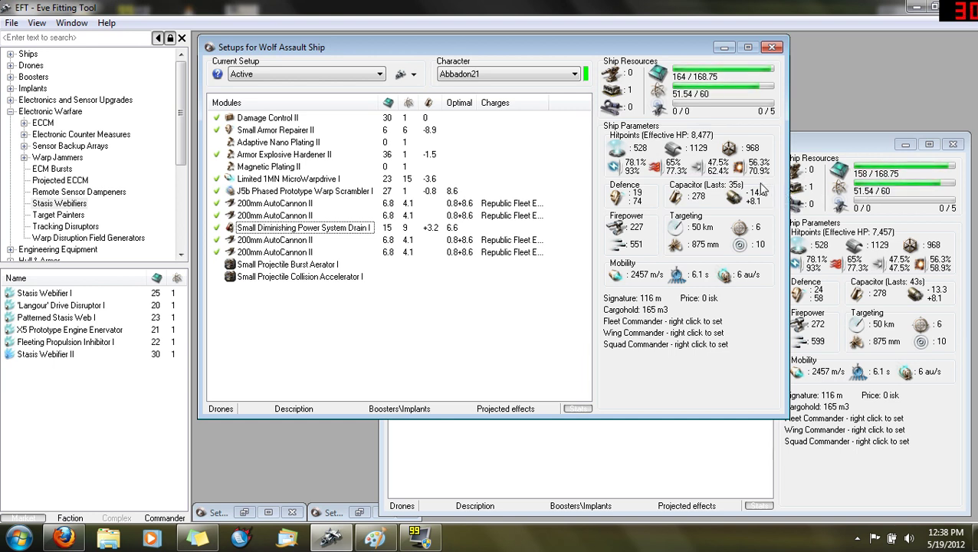
right_click(217, 157)
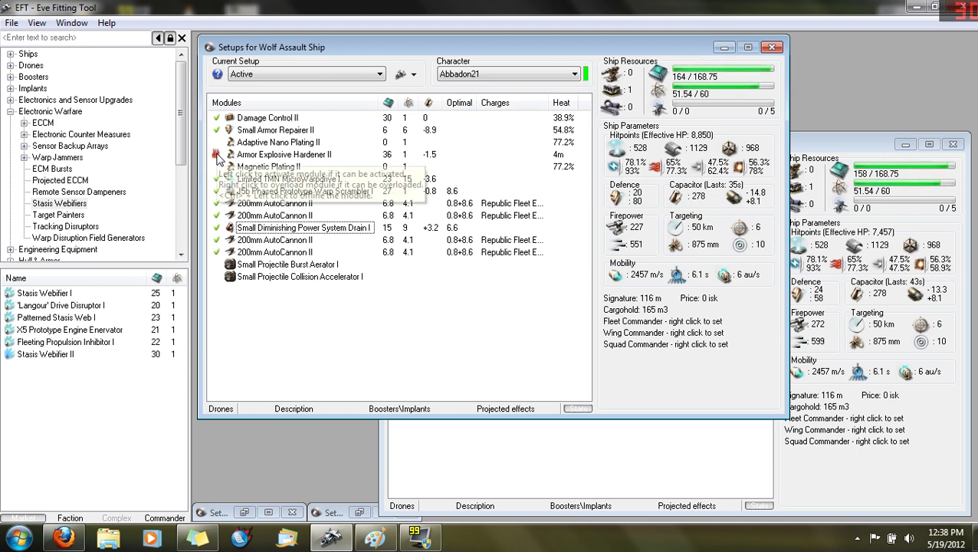
left_click(326, 264)
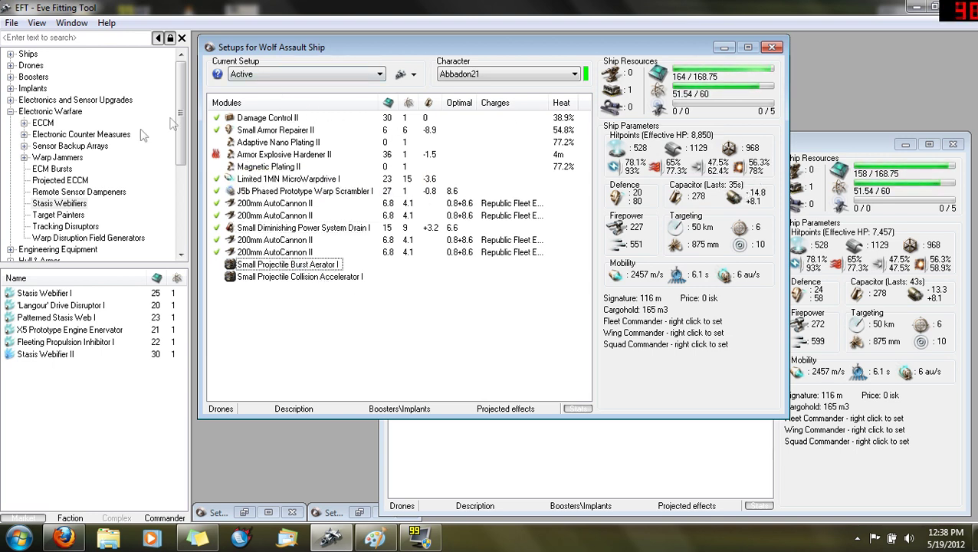
right_click(215, 156)
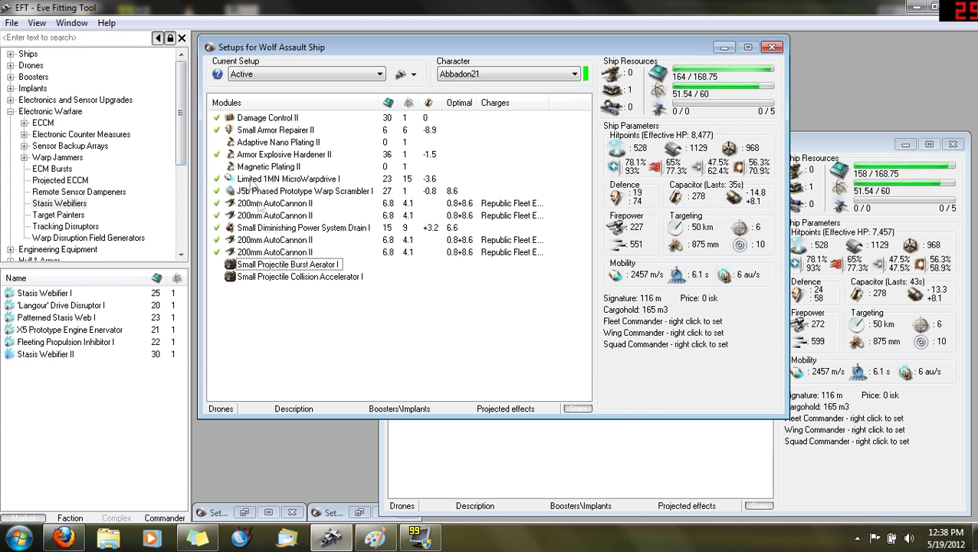
Test the Wolf with the Armor Explosive Hardener II off and back on, leaving the Limited 1MN MicroWarpdrive I deactivated
left_click(230, 155)
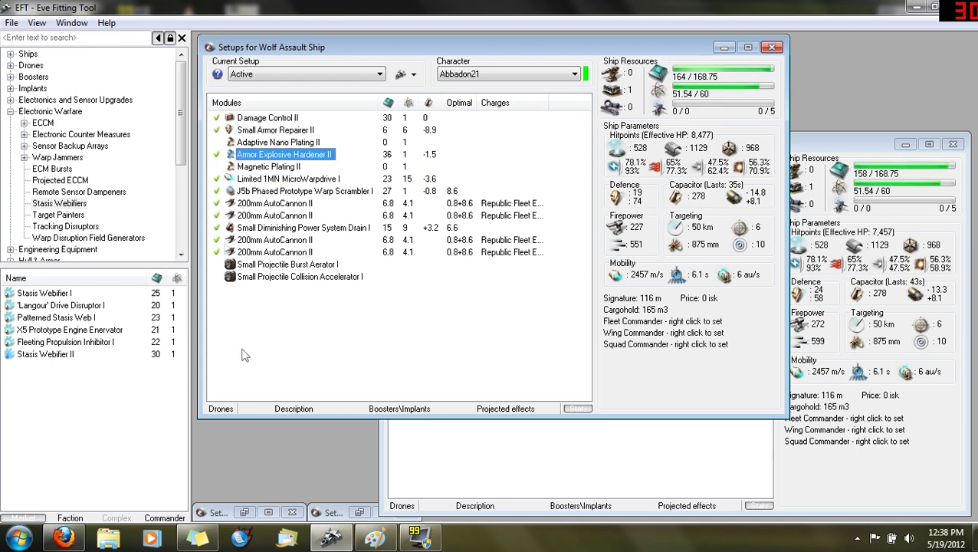
left_click(216, 154, "ctrl")
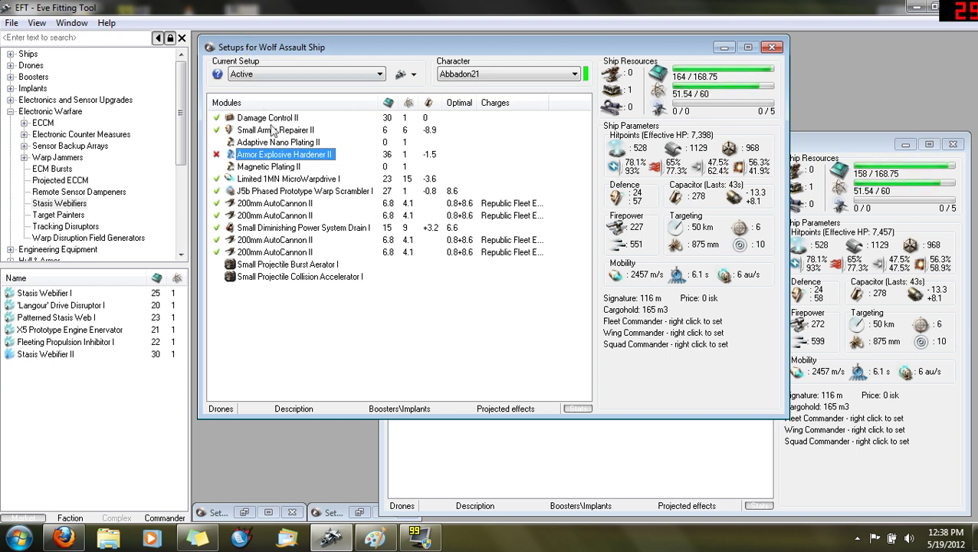
left_click(376, 322)
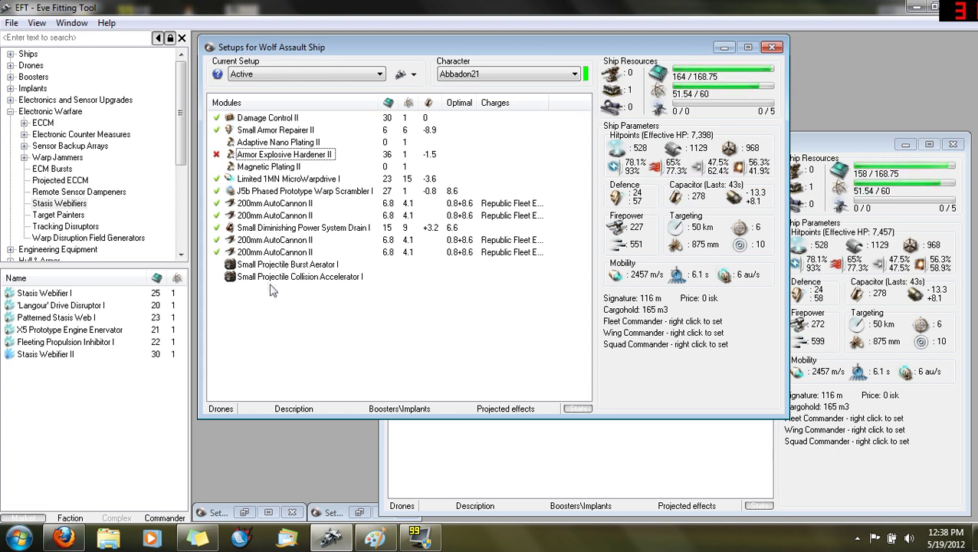
left_click(217, 179)
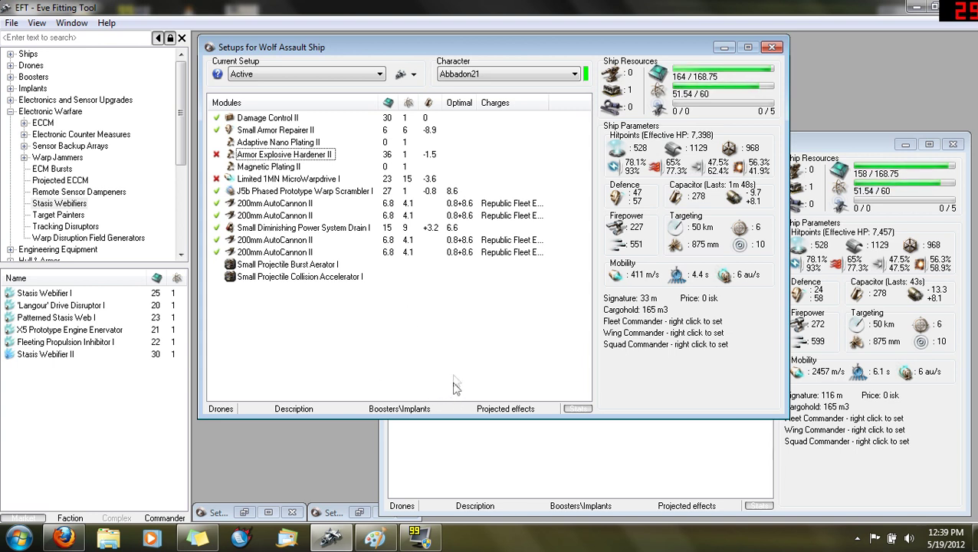
left_click(217, 154)
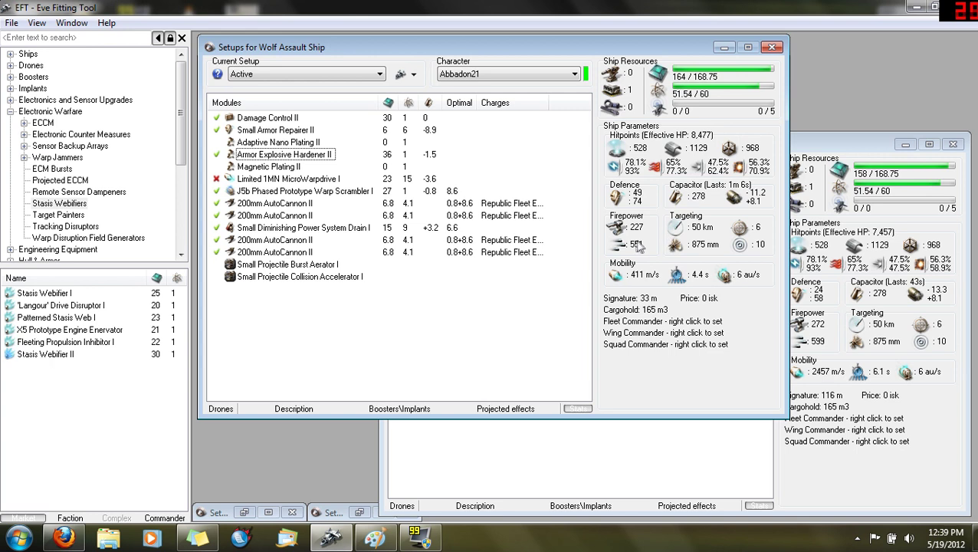
Deactivate the Armor Explosive Hardener II on the Active setup and inspect its slot 6 SX-1 and slot 9 CX-1 'Gunslinger' hardwirings
left_click(216, 154)
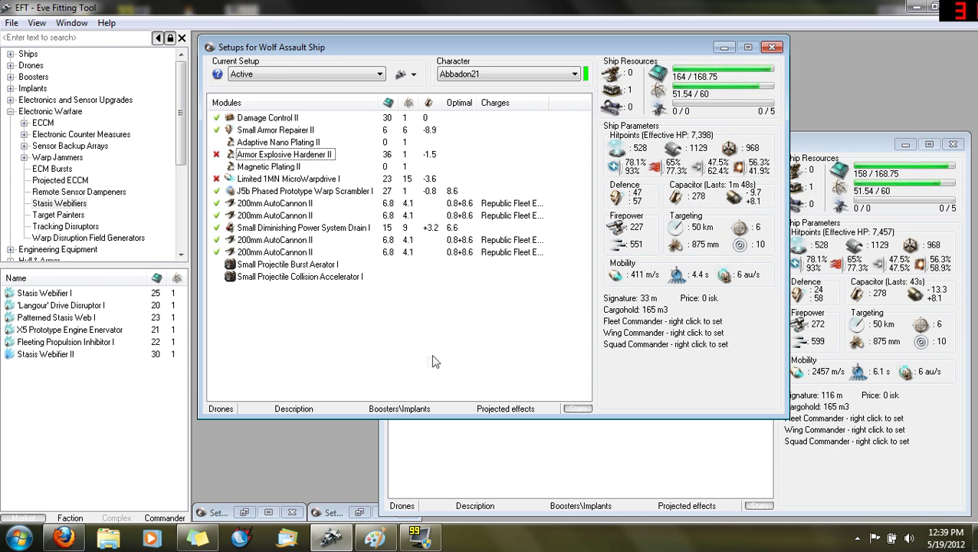
left_click(401, 408)
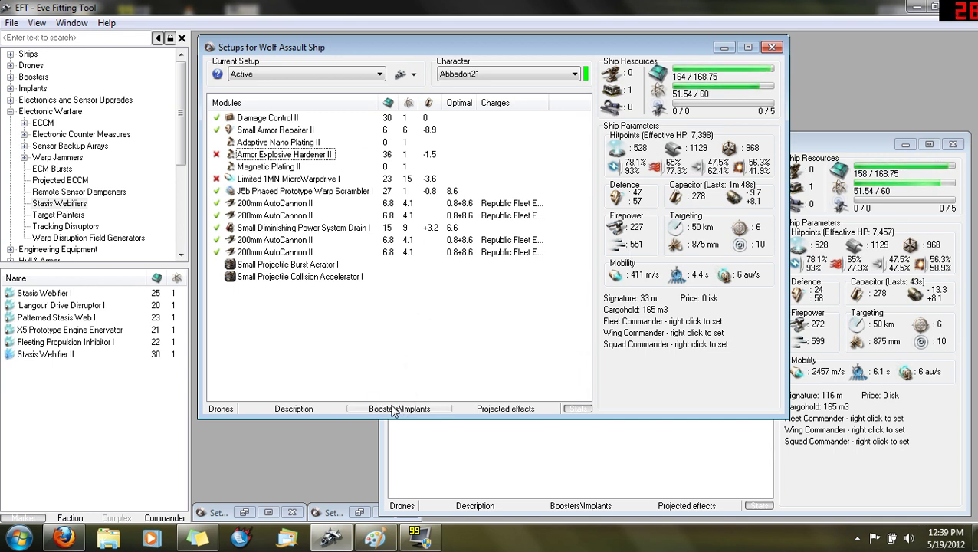
left_click(571, 506)
left_click(312, 356)
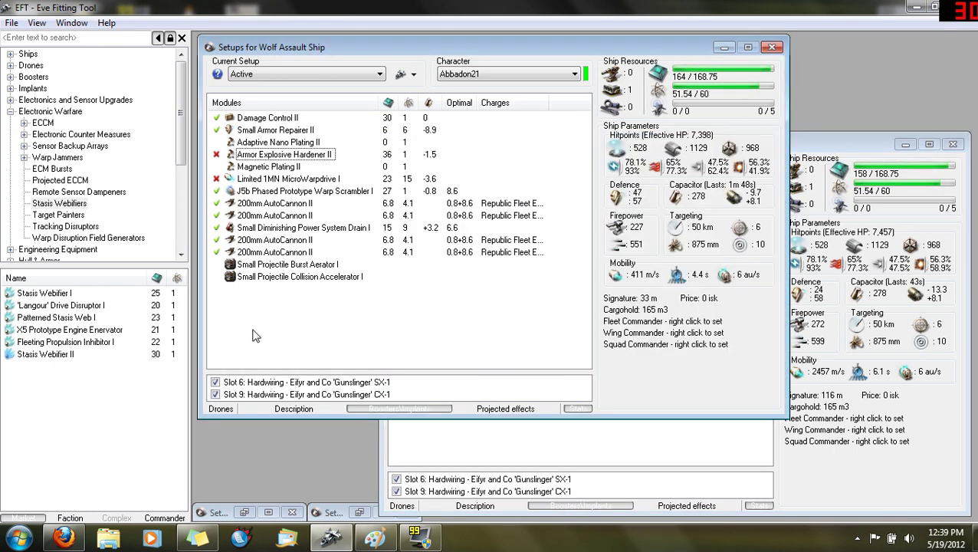
left_click(438, 394)
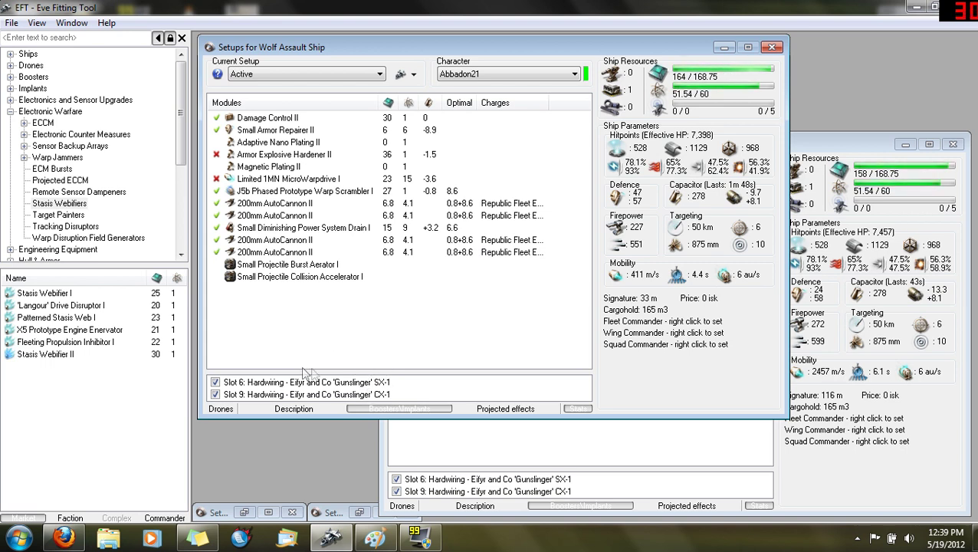
left_click(358, 385)
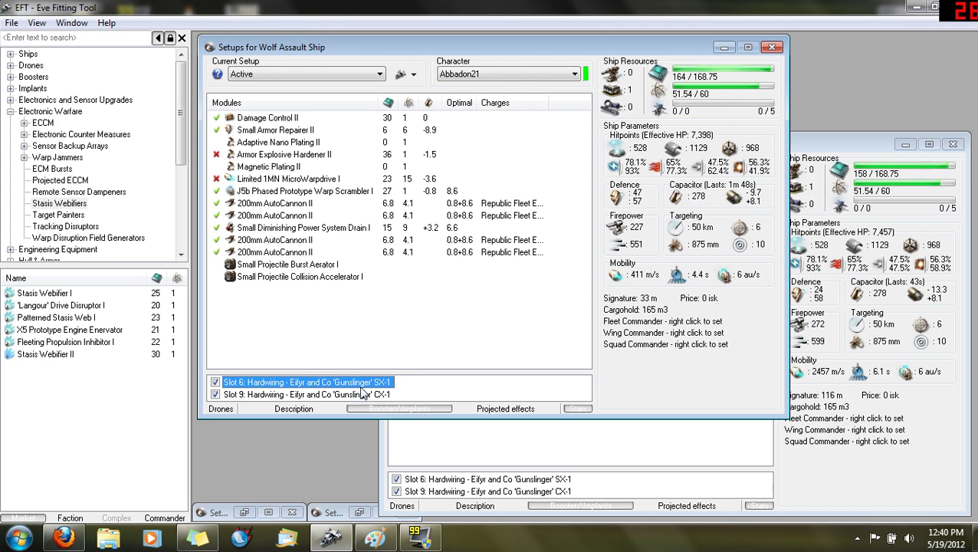
left_click(360, 395)
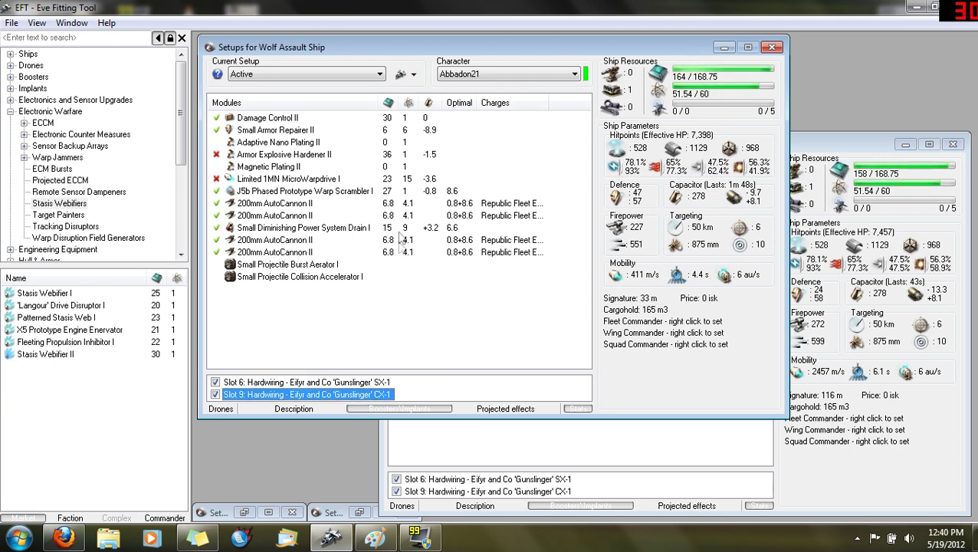
Test the Wolf's firepower with the slot 6 and slot 9 'Gunslinger' hardwirings disabled, re-enabling both
left_click(216, 381)
left_click(216, 394)
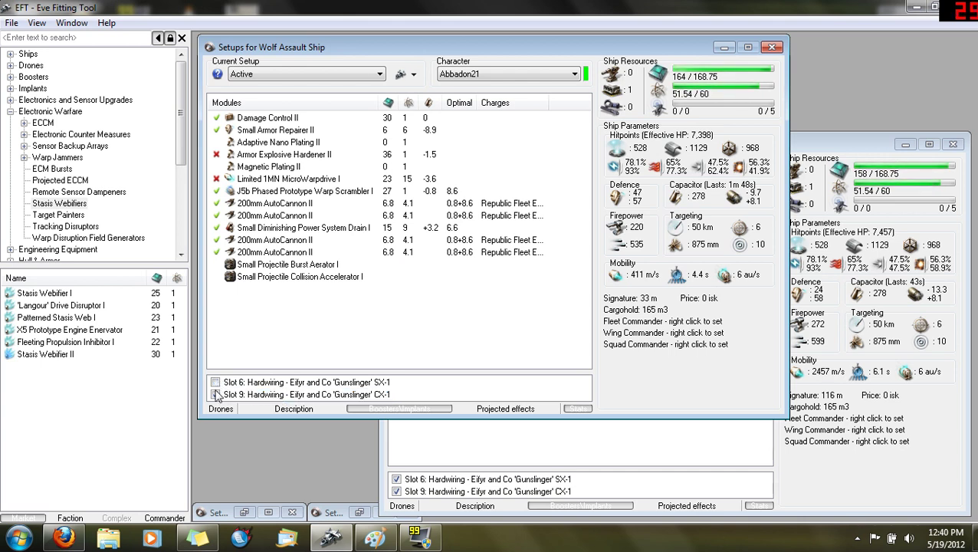
left_click(216, 393)
left_click(420, 282)
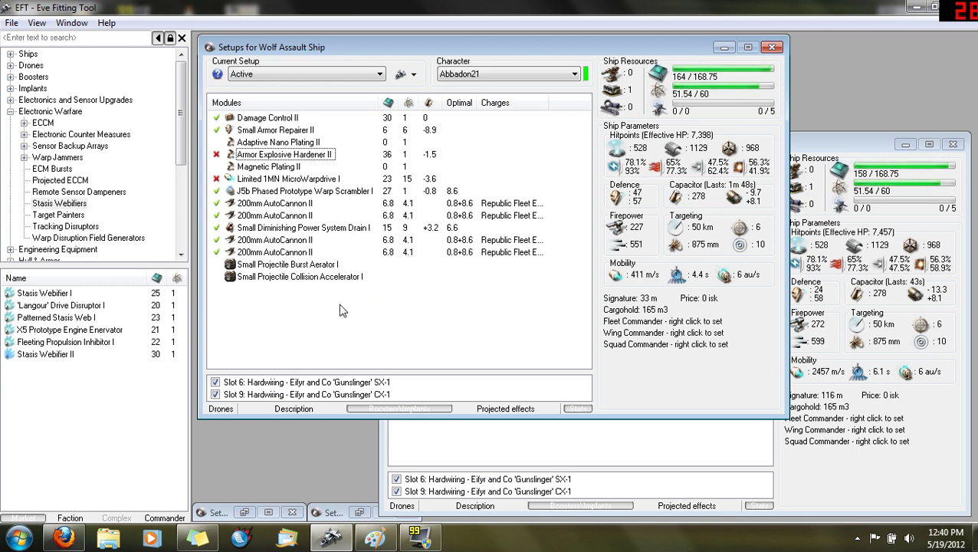
Reactivate the Limited 1MN MicroWarpdrive I on the Active setup and examine the Corpii C-Type Reactive Plating in the Active 2 setup
left_click(216, 179)
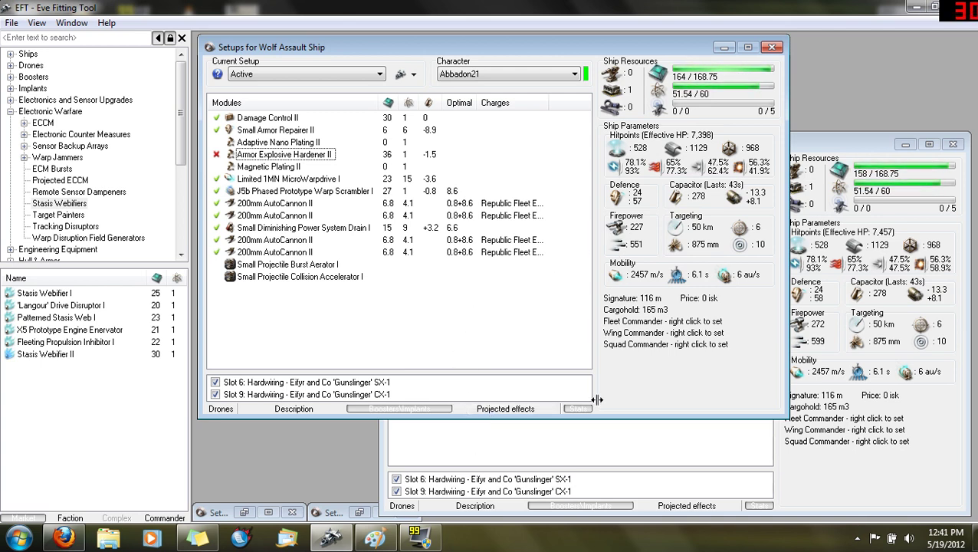
left_click(578, 451)
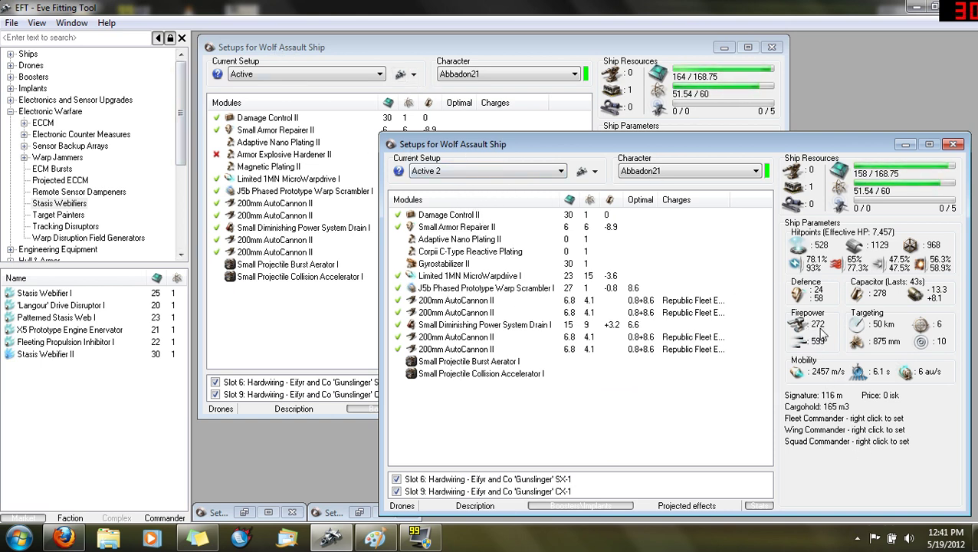
mouse_move(808, 320)
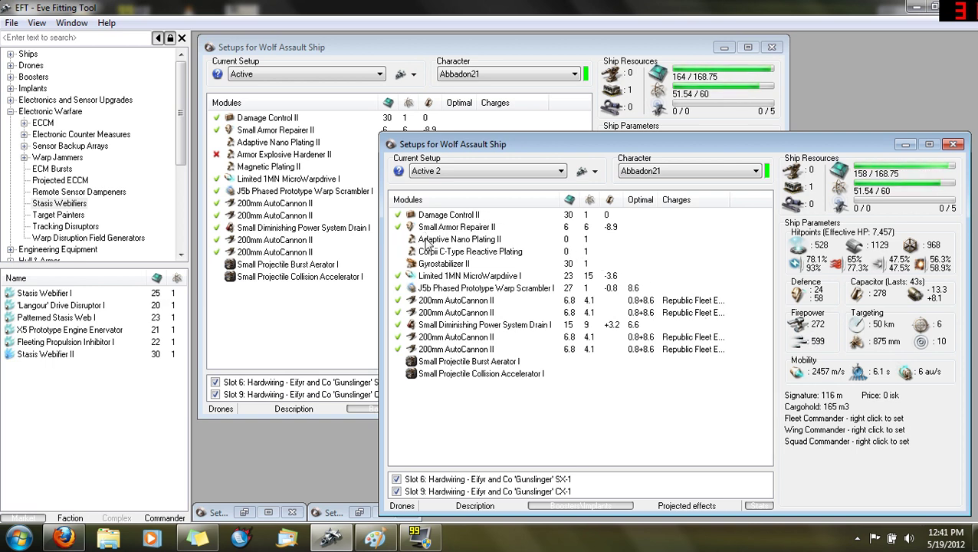
left_click(473, 254)
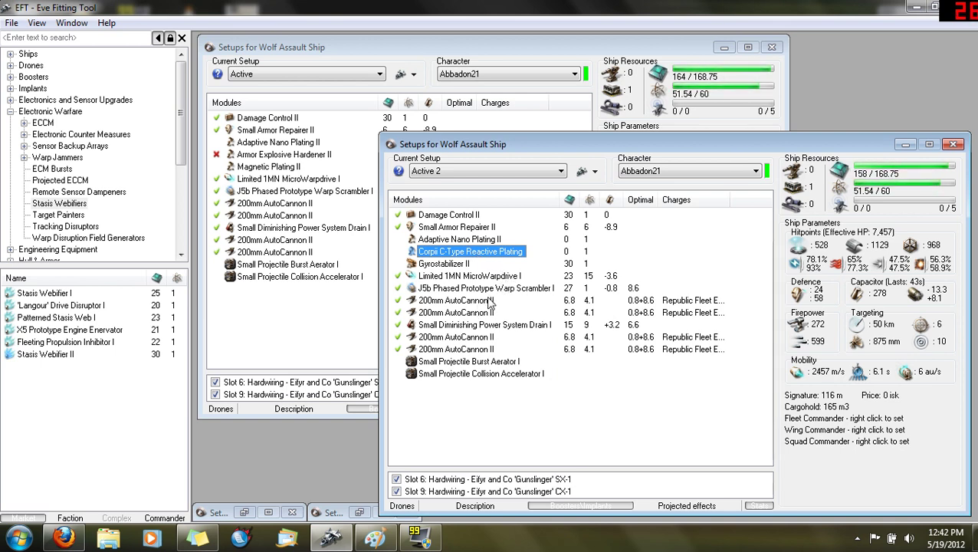
right_click(478, 247)
left_click(915, 285)
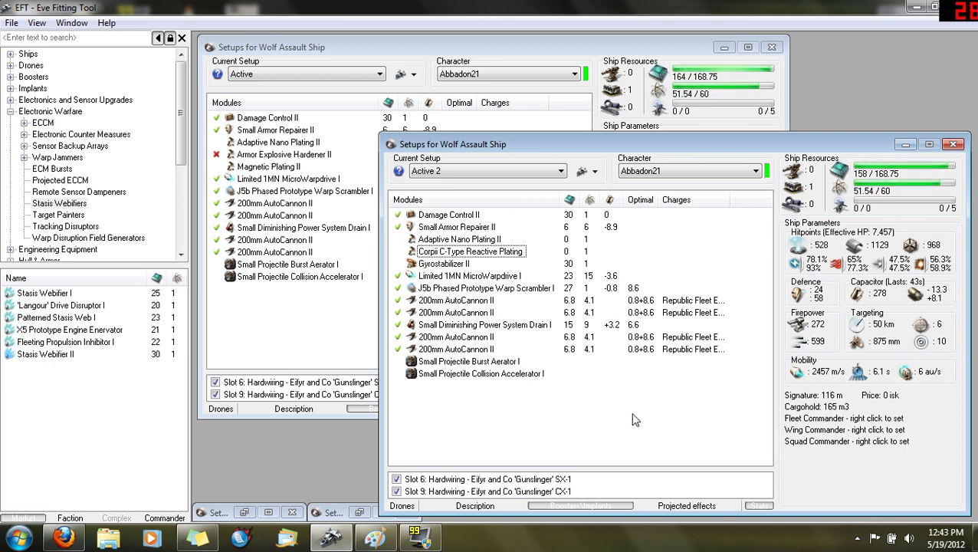
Reactivate the Armor Explosive Hardener II on the Active setup and compare its stats with those of Active 2
left_click(693, 128)
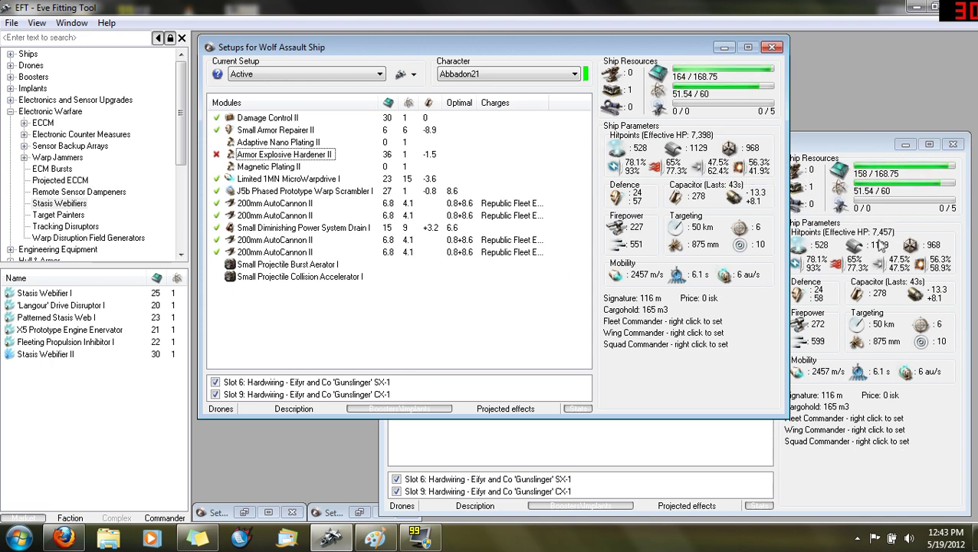
left_click(694, 449)
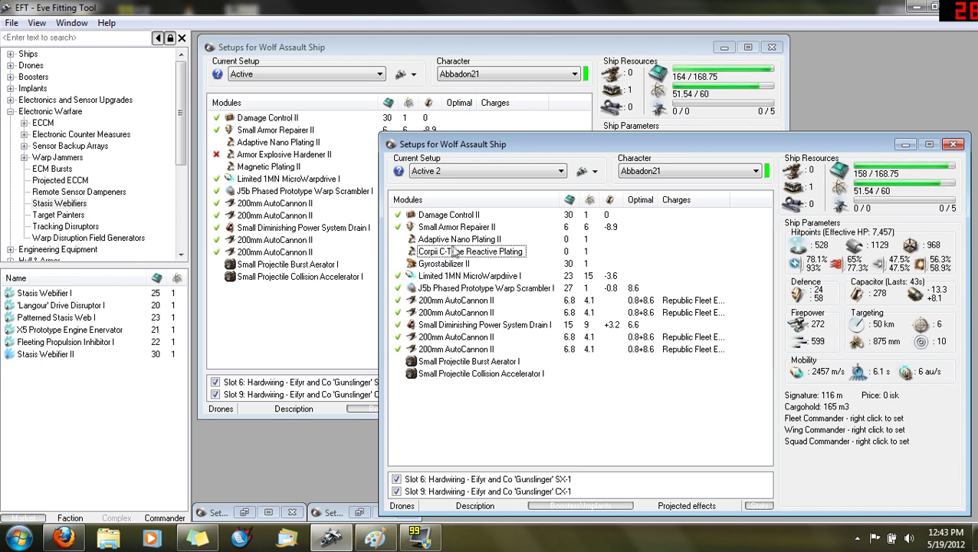
left_click(329, 159)
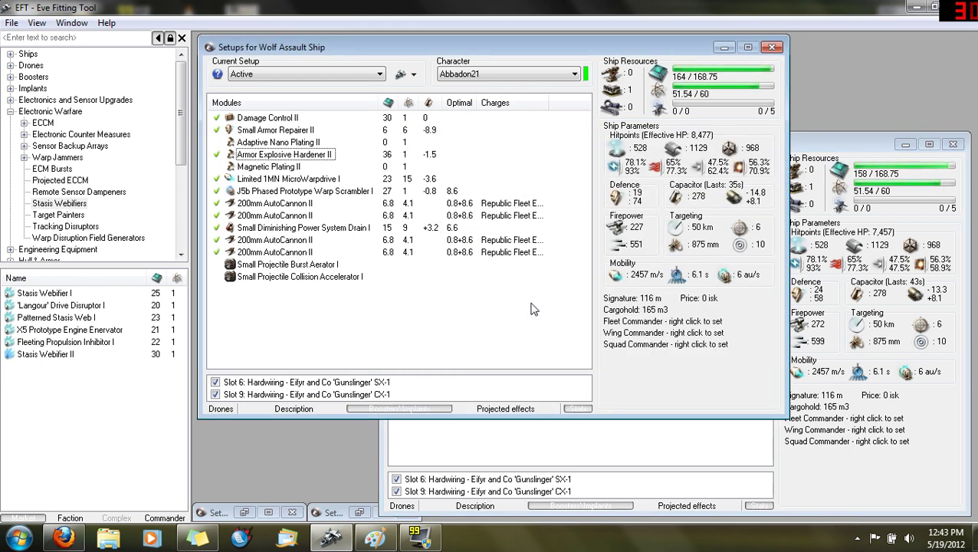
left_click(563, 432)
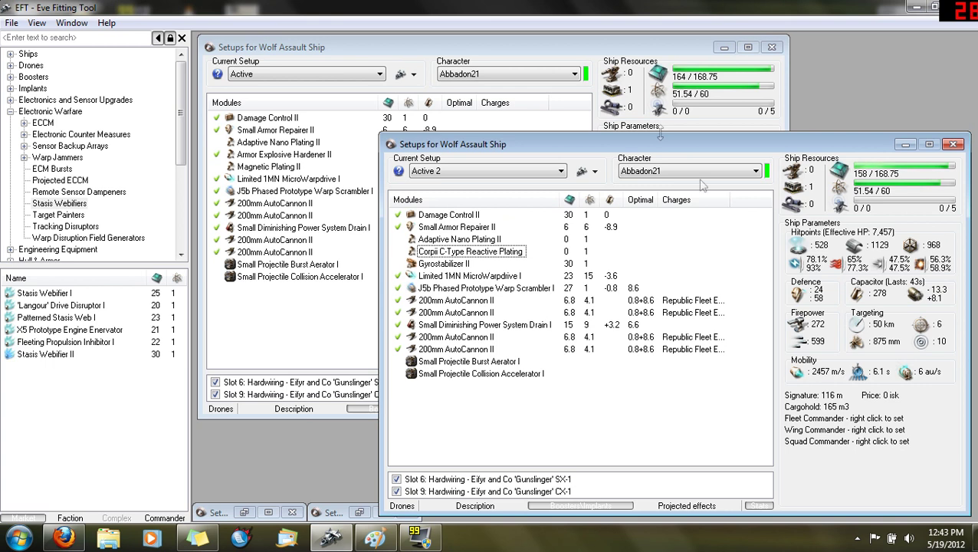
Deactivate the Limited 1MN MicroWarpdrive I on both the Active and Active 2 Wolf setups
left_click(318, 349)
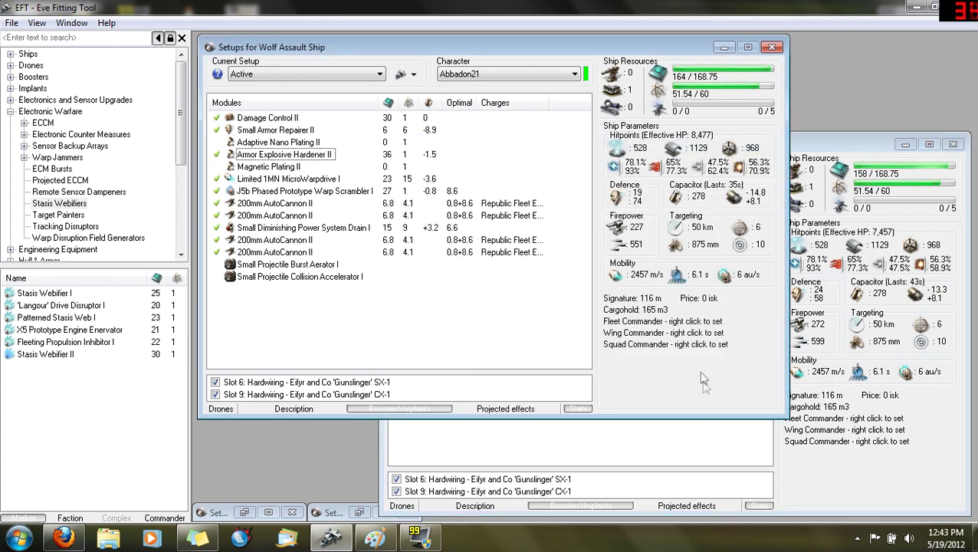
left_click(253, 181)
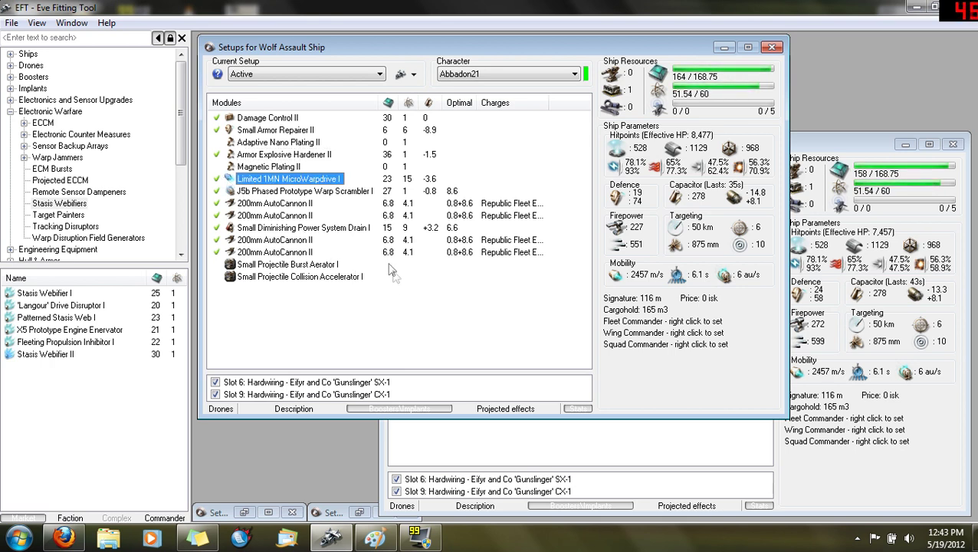
left_click(216, 179)
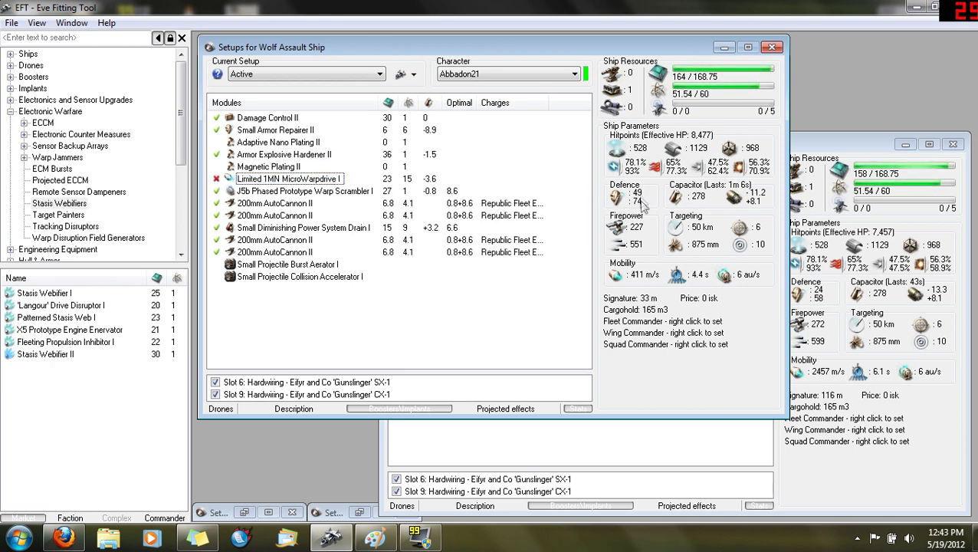
left_click(670, 439)
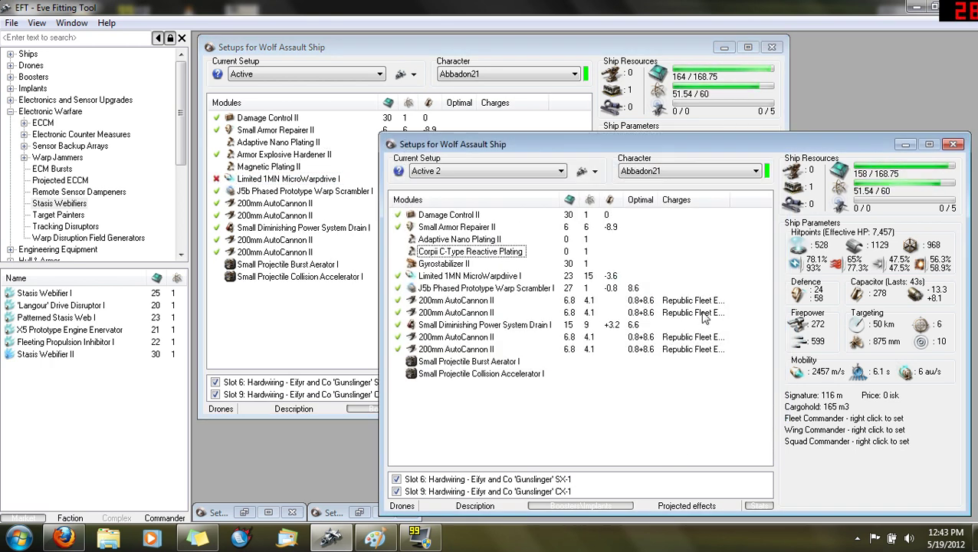
left_click(399, 275)
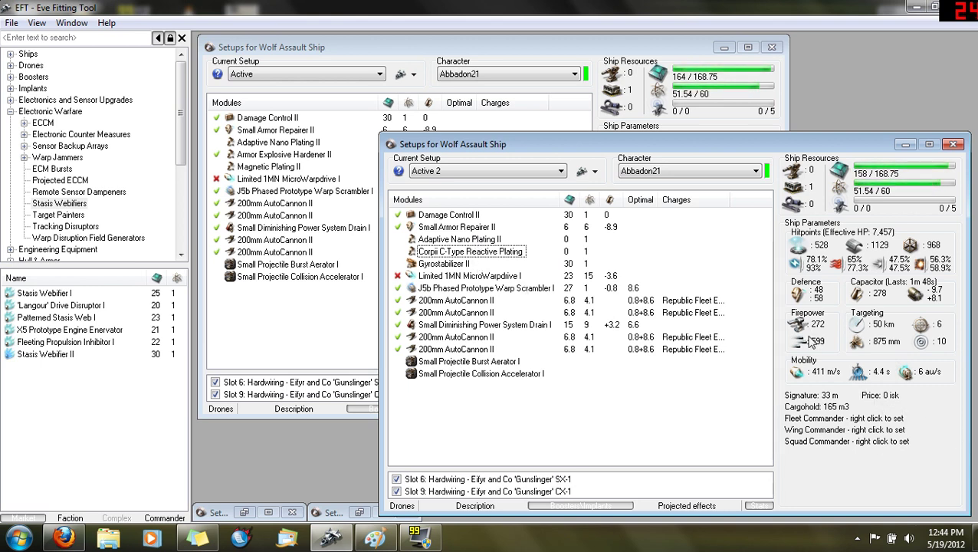
Compare the defence, capacitor and firepower stats of the Active and Active 2 setups with their microwarpdrives off
left_click(327, 331)
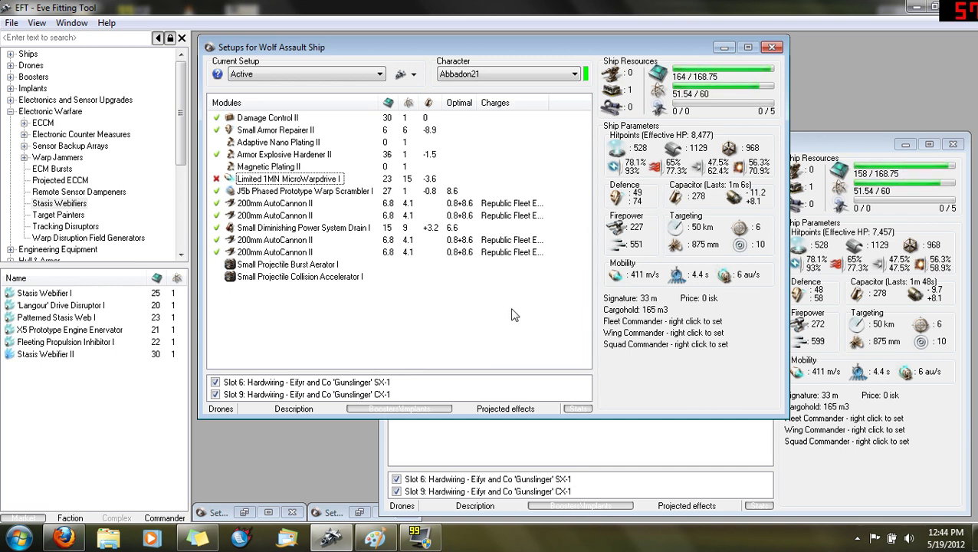
left_click(537, 459)
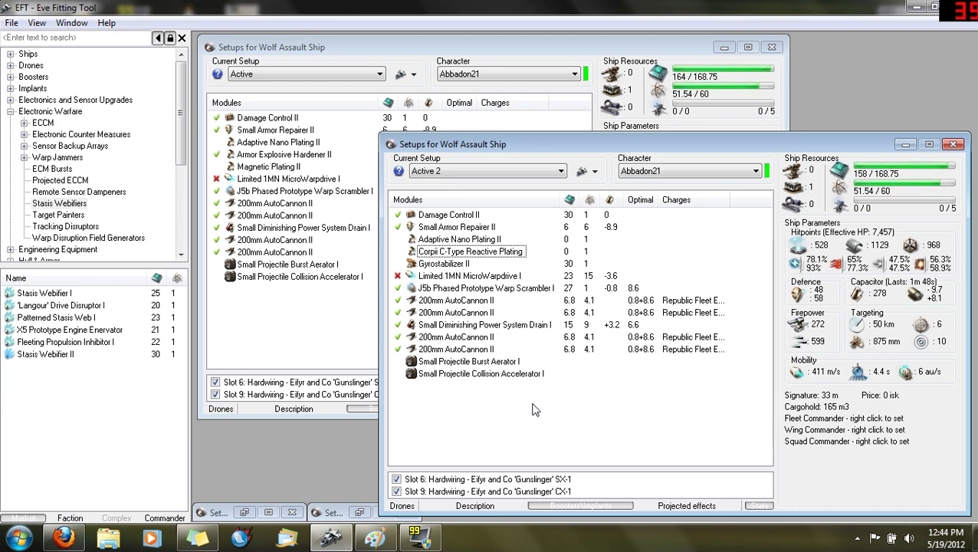
left_click(246, 175)
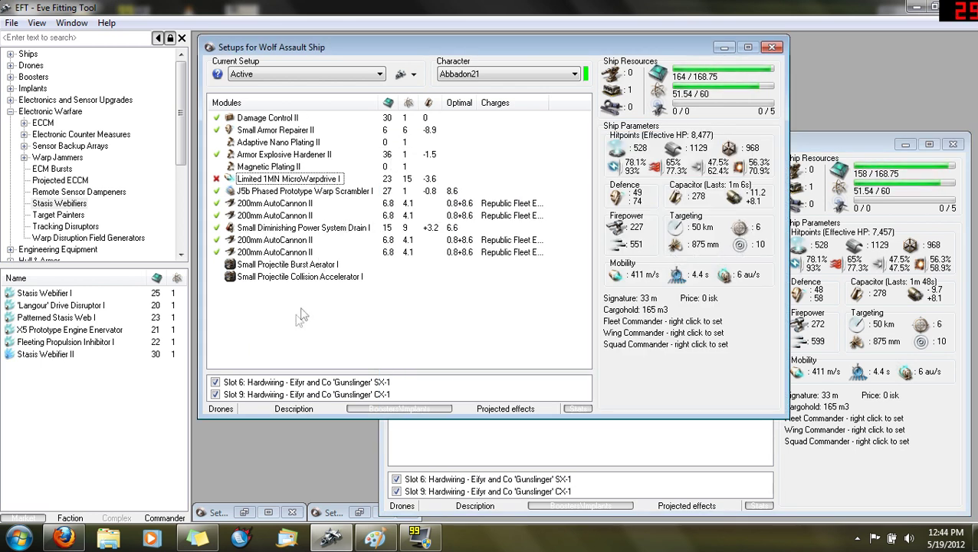
left_click(494, 454)
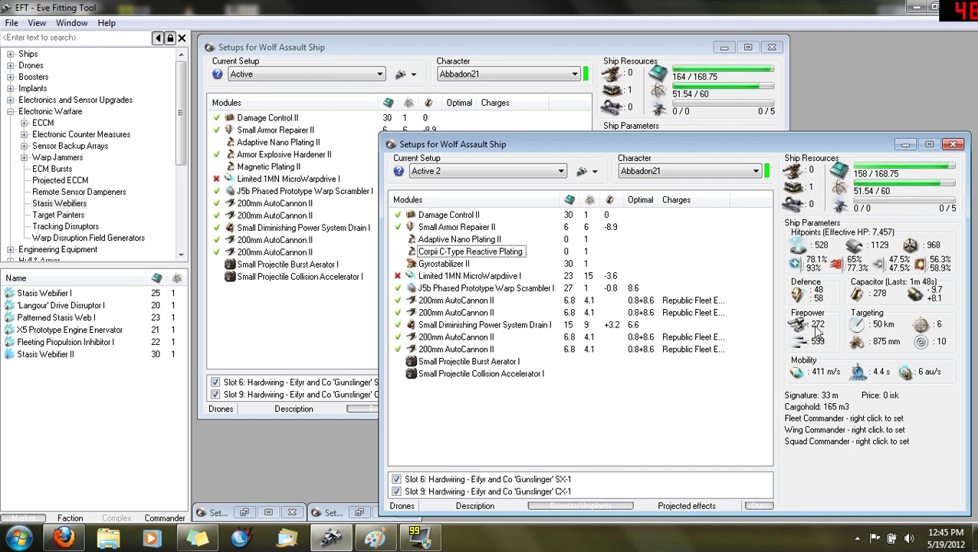
mouse_move(787, 283)
Close the Wolf's Gank setup and bring up the Jaguar Assault Ship's Passive setup over the Wolf setups
left_click(245, 512)
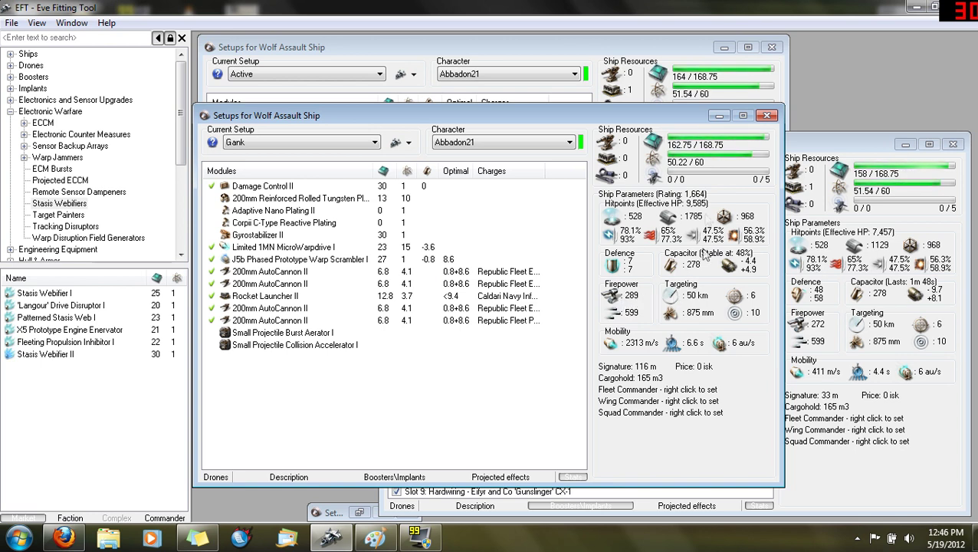
left_click(767, 115)
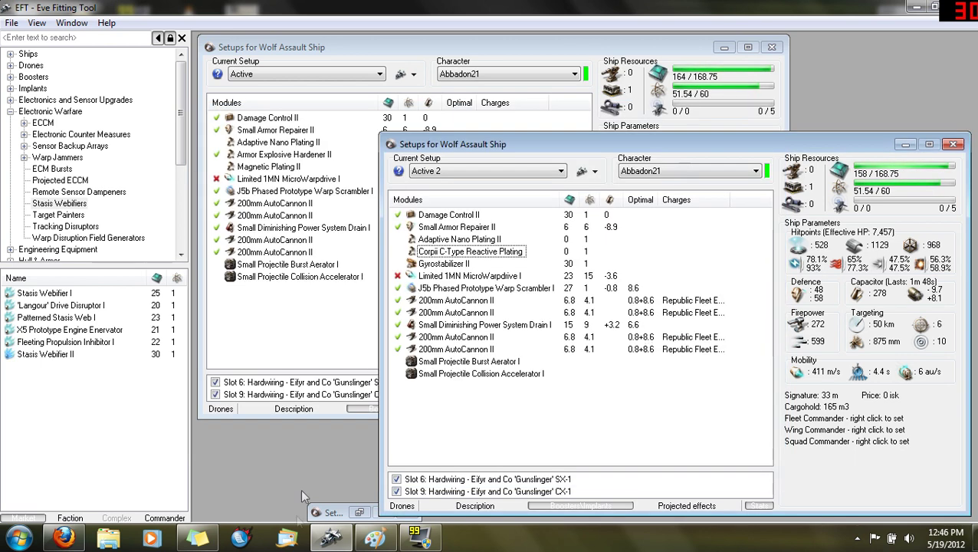
left_click(359, 512)
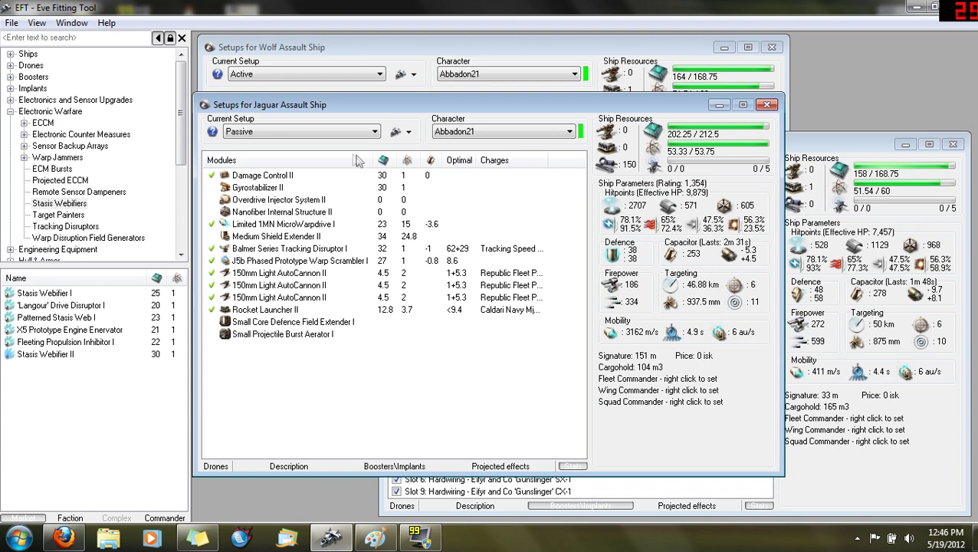
left_click_drag(319, 104, 362, 96)
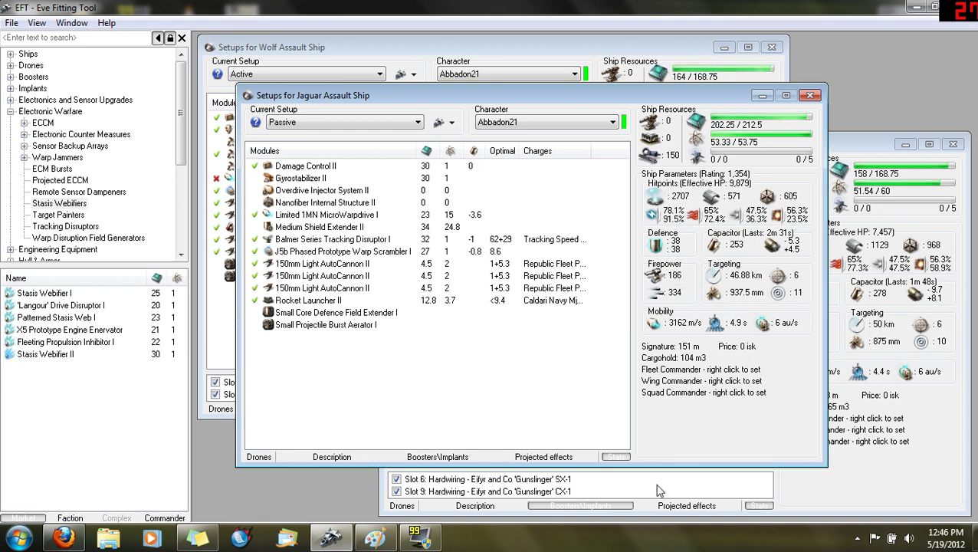
Reactivate the Limited 1MN MicroWarpdrive I on Active 2 and reposition the Jaguar window so both ships' mobility stats can be compared
left_click(842, 341)
left_click(250, 385)
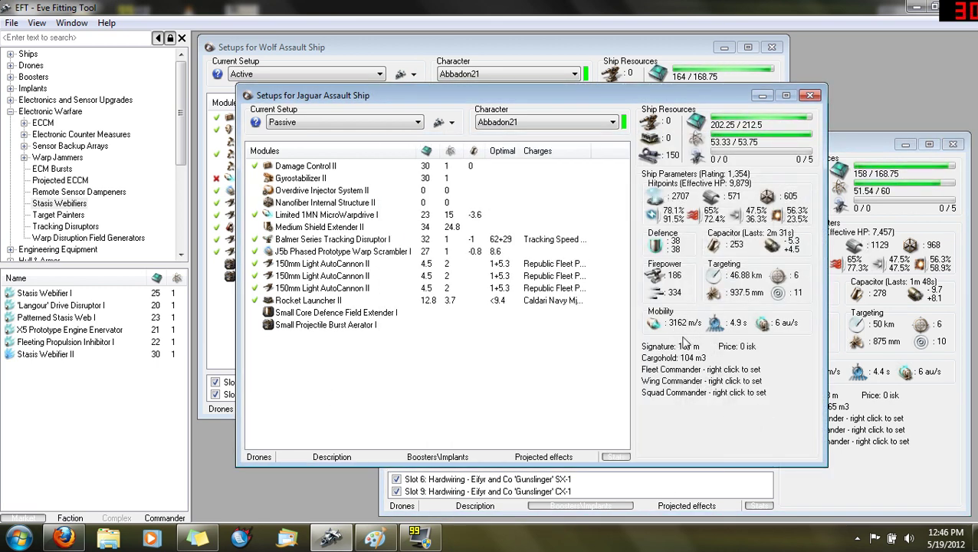
left_click(885, 454)
left_click(343, 92)
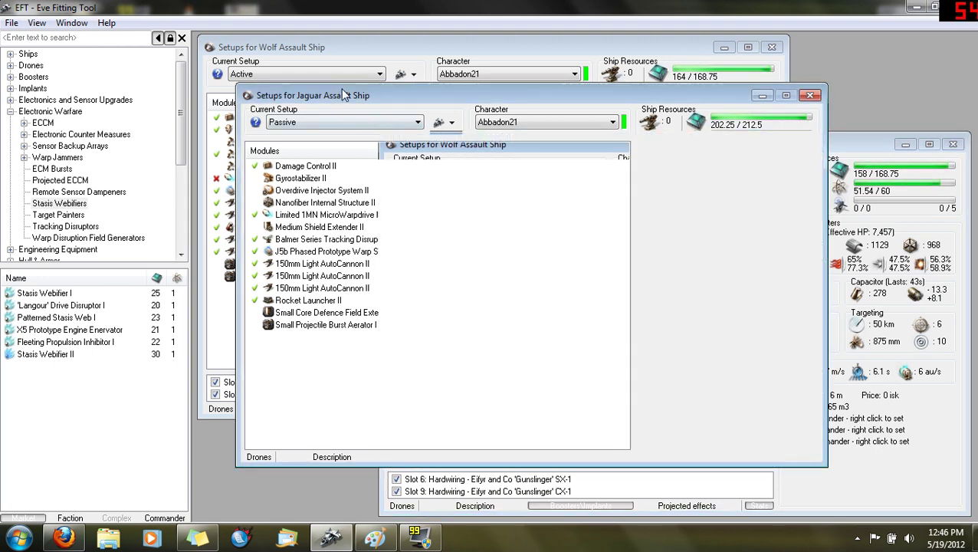
left_click_drag(343, 92, 315, 51)
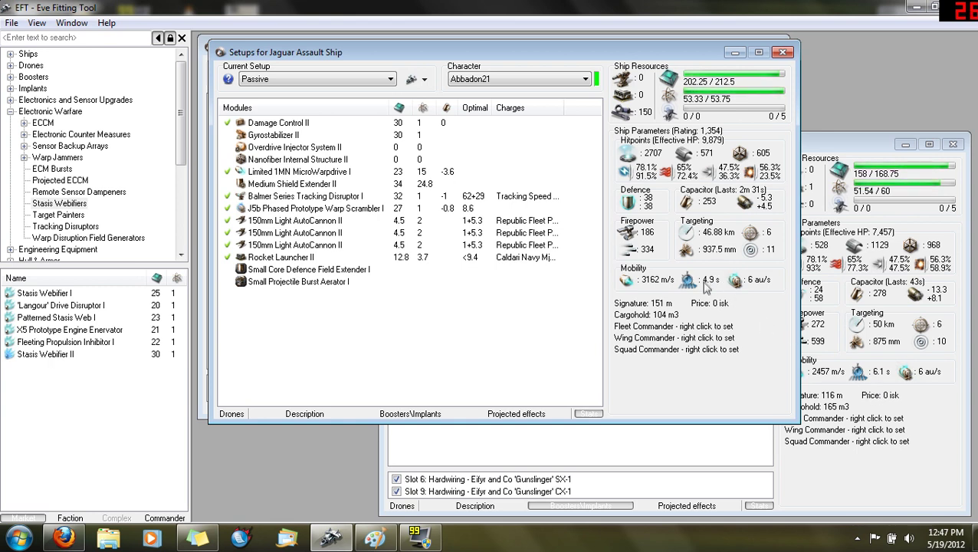
Compare the speed, align time and signature of the Jaguar's Passive setup with the Wolf's Active 2 setup
left_click(859, 369)
left_click(343, 357)
left_click(681, 429)
left_click(275, 301)
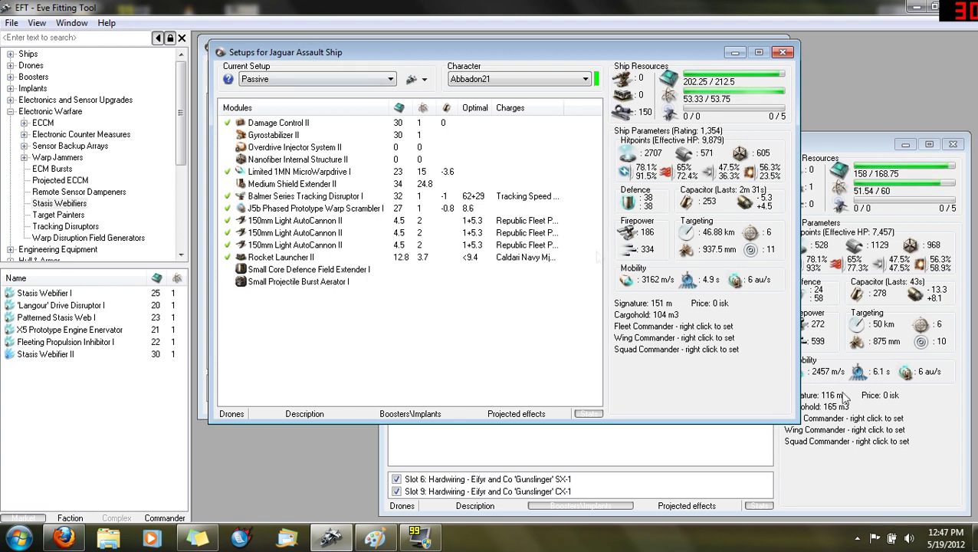
left_click(837, 465)
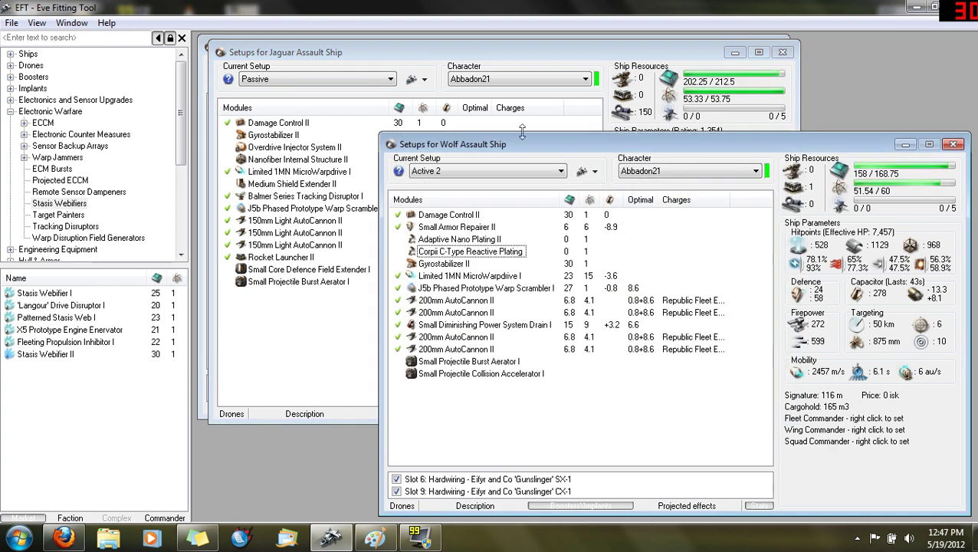
Return to the Jaguar's window, review its Active and TD copy 1 setups, and switch back to Passive
left_click(346, 327)
left_click(904, 454)
left_click(337, 354)
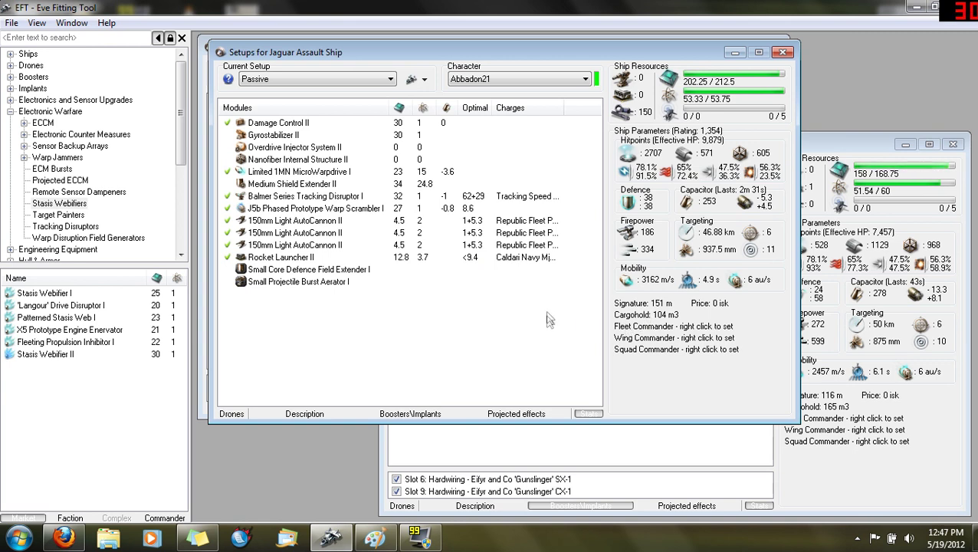
left_click(291, 77)
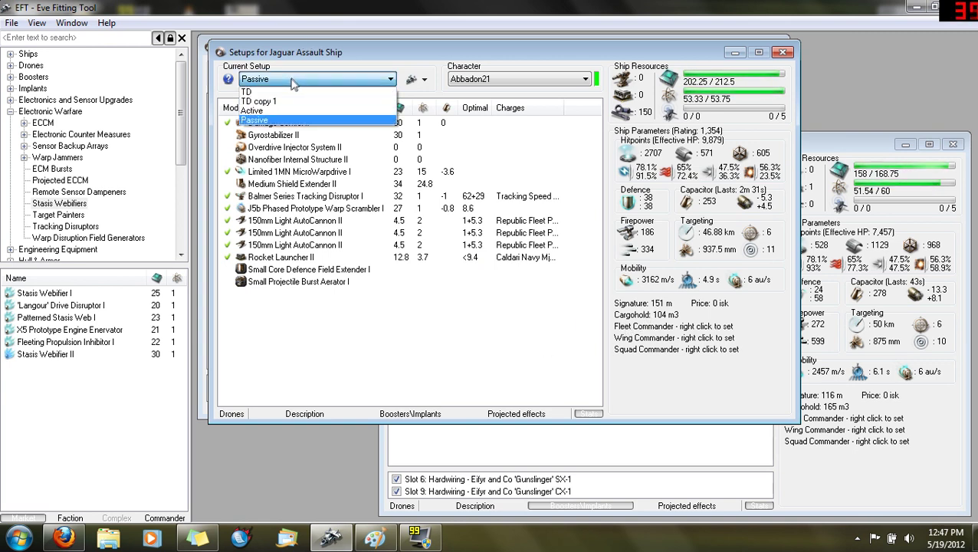
left_click(278, 112)
left_click(285, 79)
left_click(278, 103)
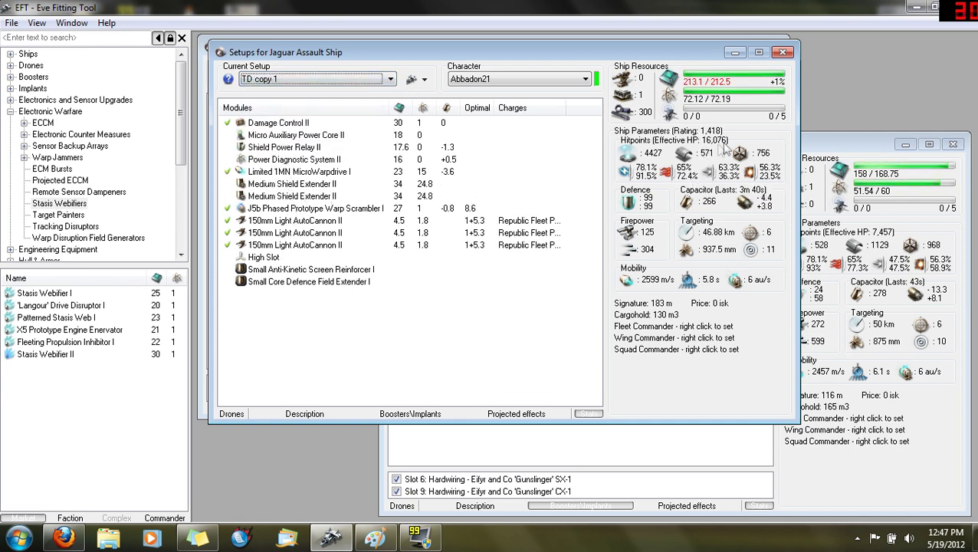
left_click(297, 79)
left_click(286, 122)
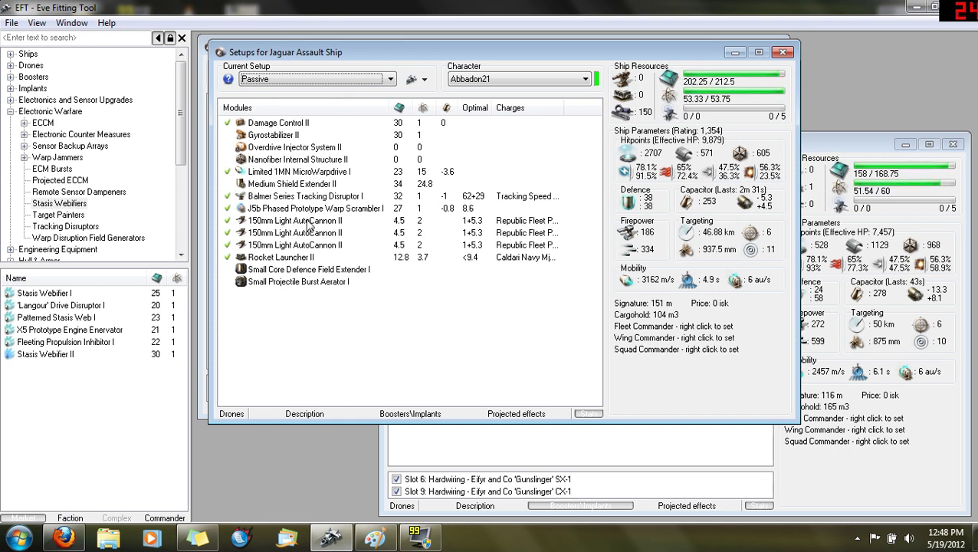
Highlight the Balmer Series Tracking Disruptor I in the Jaguar's Passive setup and minimize the Jaguar window
left_click(263, 198)
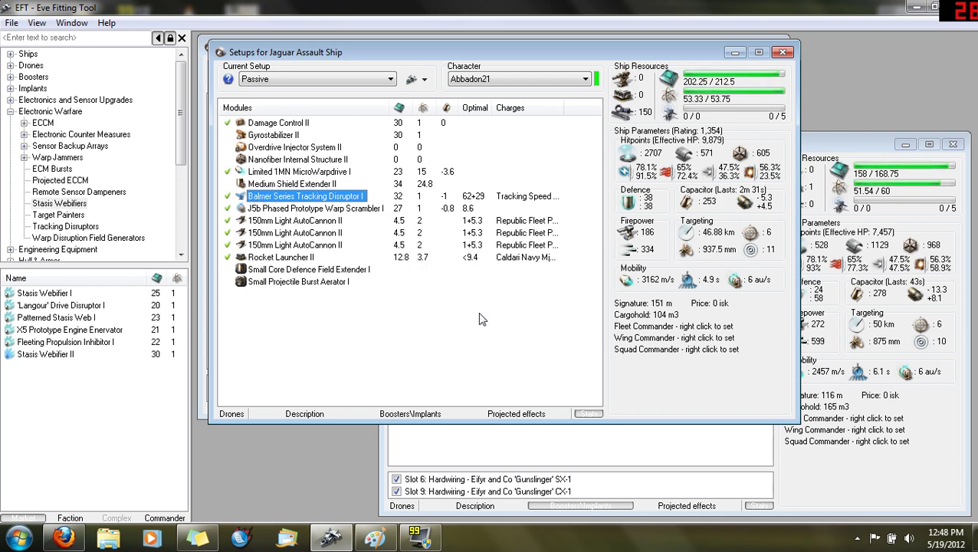
left_click(427, 346)
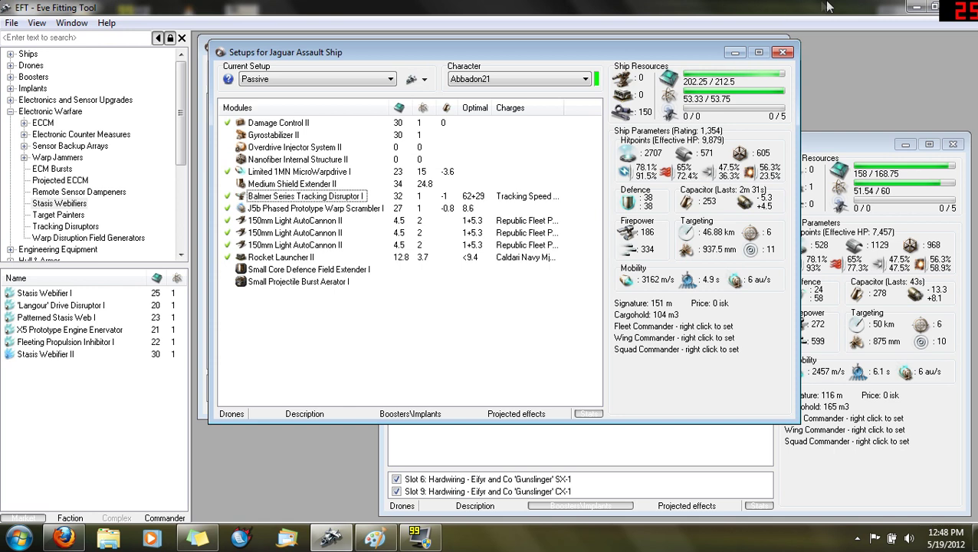
left_click(733, 53)
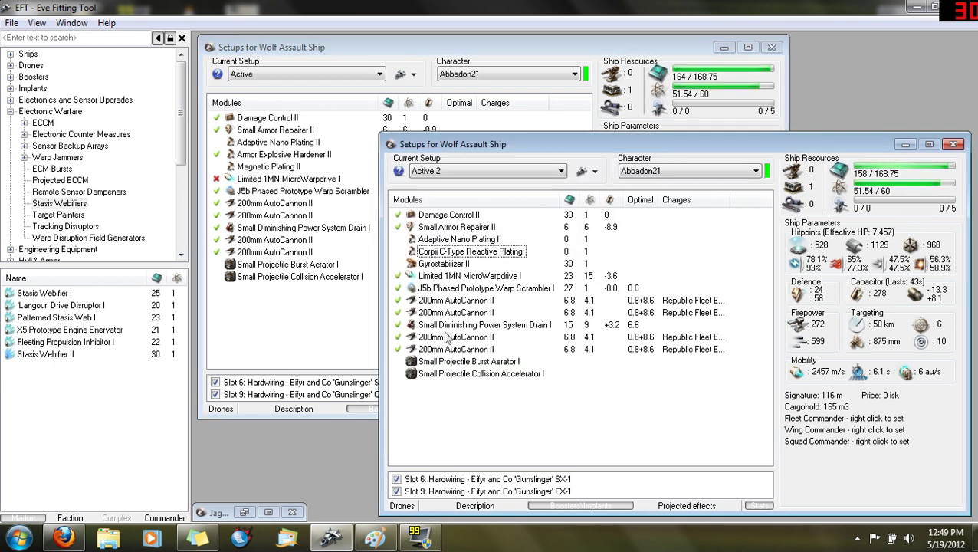
In the Wolf's Active setup, move the Small Diminishing Power System Drain I to the last high slot in place of a 200mm AutoCannon II
left_click(356, 189)
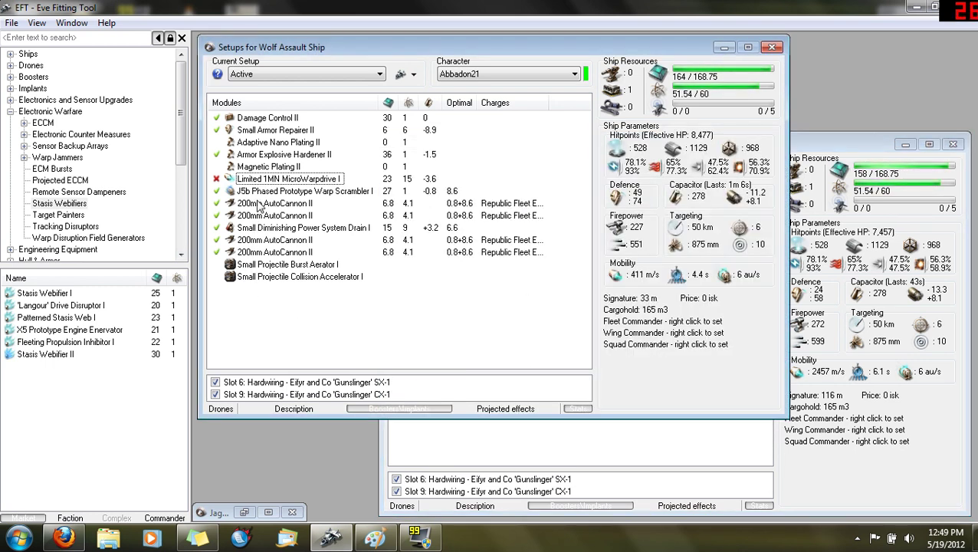
right_click(257, 229)
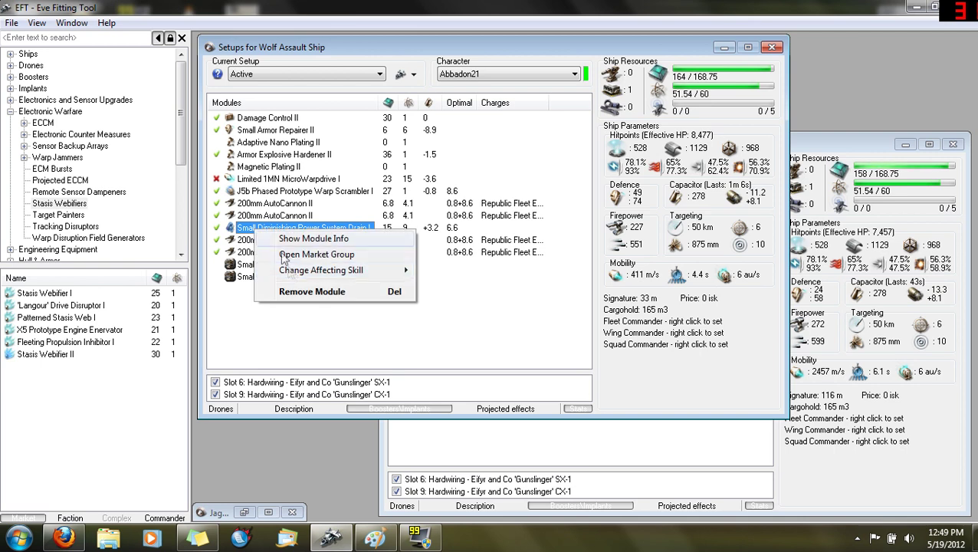
left_click(295, 256)
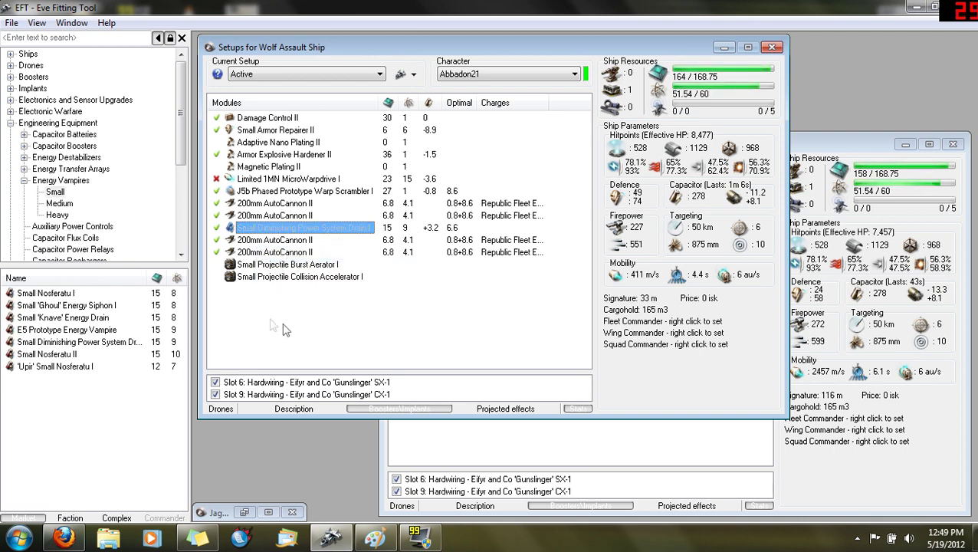
double_click(253, 252)
left_click_drag(252, 227, 252, 252)
left_click(87, 342)
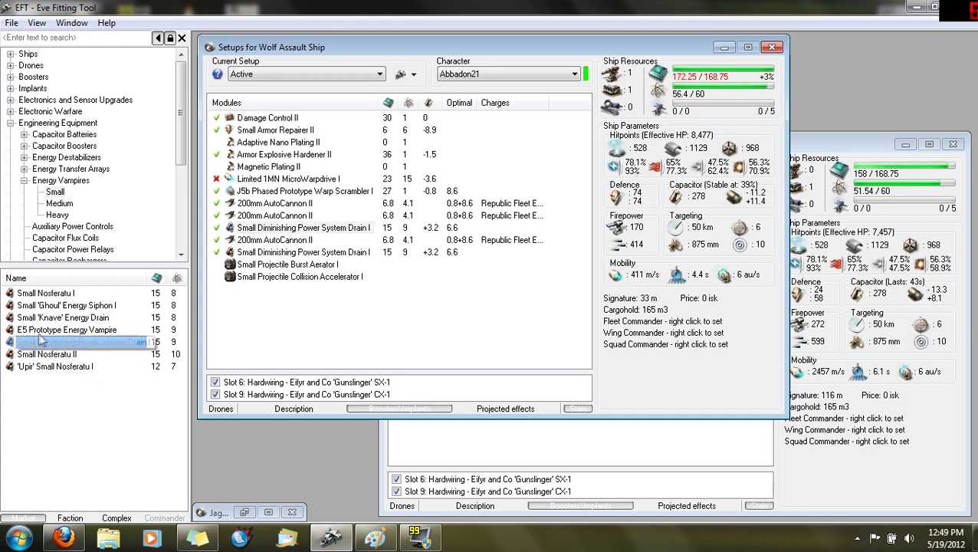
left_click(269, 230)
Fit a 200mm AutoCannon II in the empty high slot and load it with Republic Fleet Phased Plasma S
right_click(254, 239)
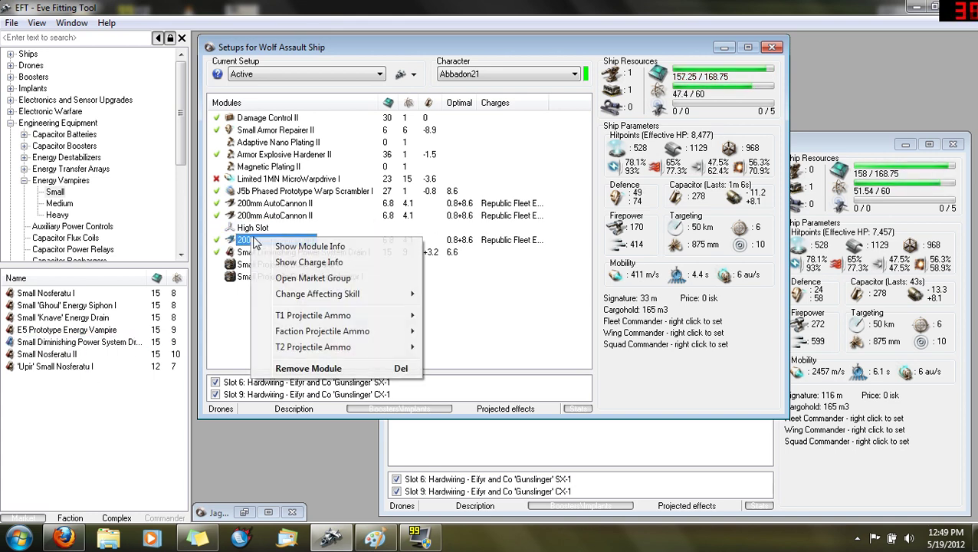
left_click(314, 277)
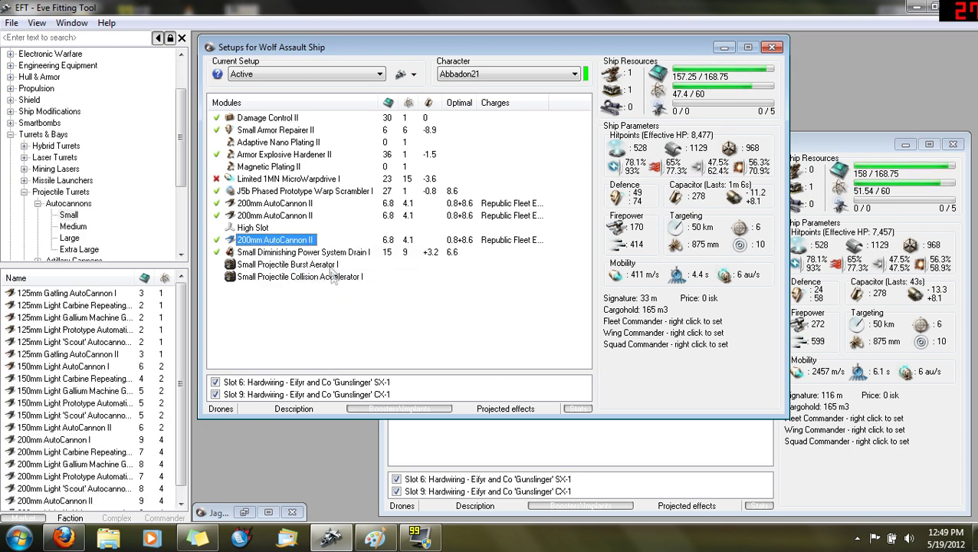
left_click_drag(53, 500, 275, 222)
right_click(275, 227)
mouse_move(426, 320)
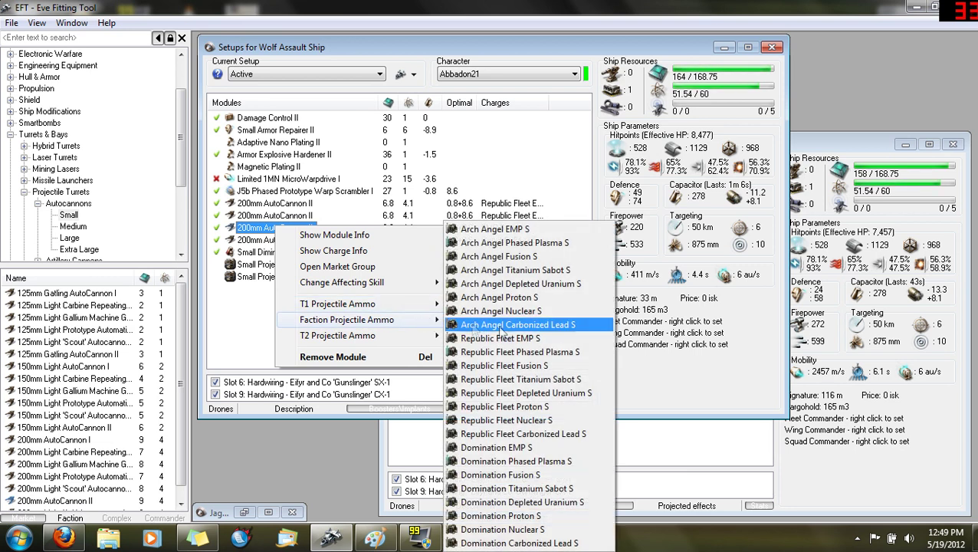
left_click(521, 352)
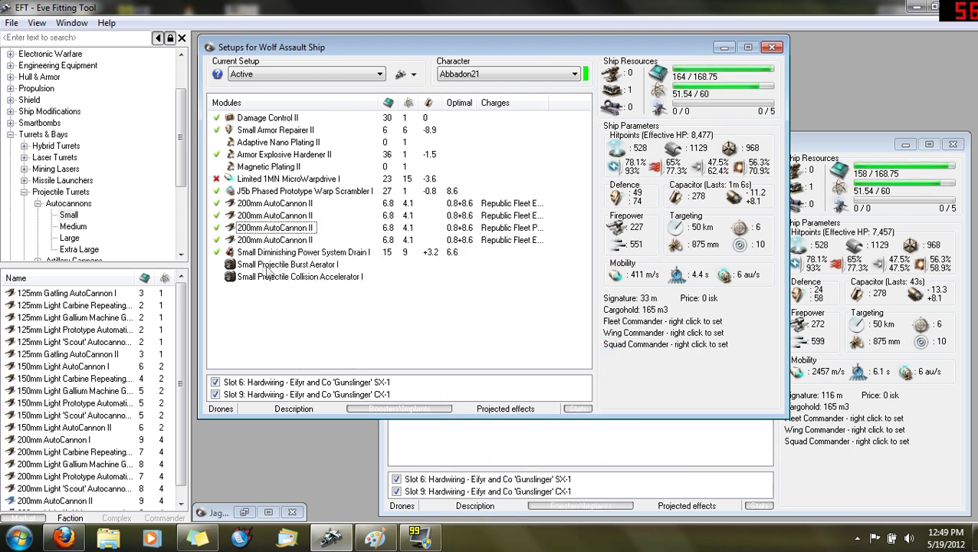
Overheat the four adjacent 200mm AutoCannon II turrets to check their heat times, and return them to normal operation
left_click(217, 252)
left_click(216, 240)
left_click(217, 227)
left_click(217, 216)
left_click(217, 203)
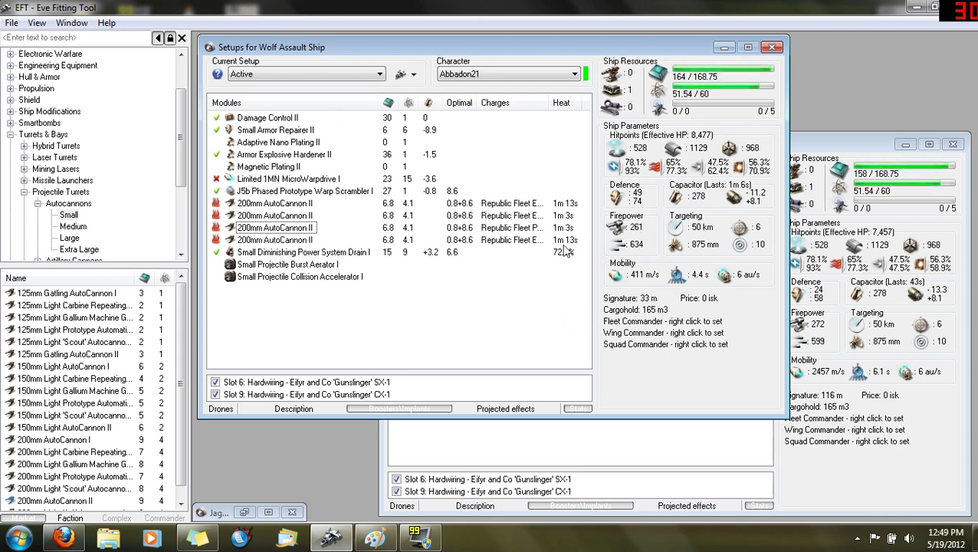
left_click(216, 252)
left_click(217, 240)
left_click(217, 228)
left_click(217, 216)
left_click(217, 203)
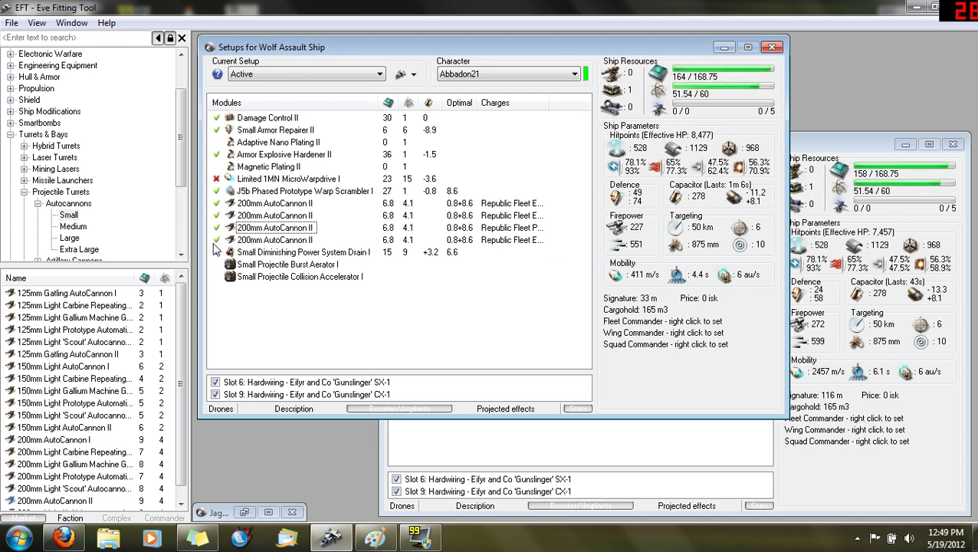
Overheat the four autocannons again to examine the firepower and heat columns, and stop overheating them
left_click(217, 240)
left_click(217, 227)
left_click(217, 215)
left_click(217, 203)
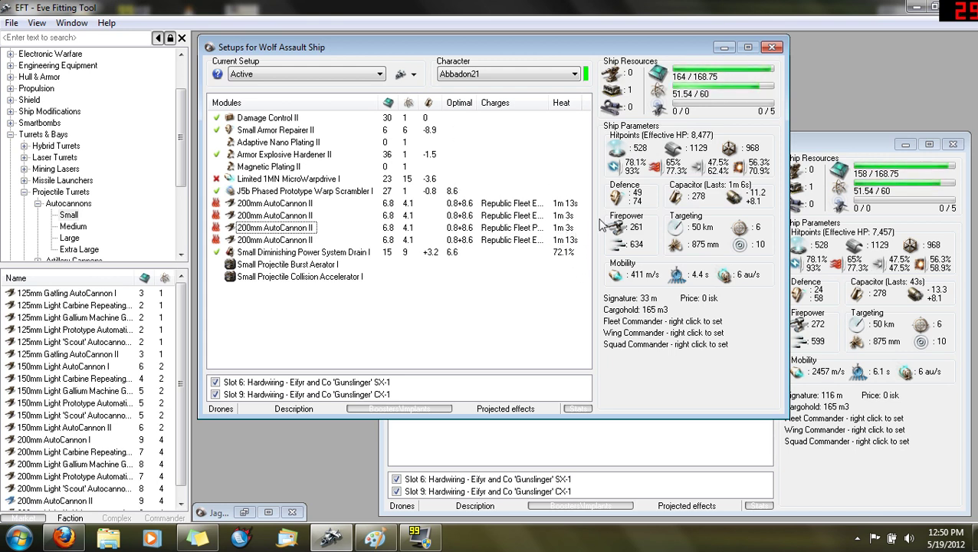
left_click(218, 240)
left_click(218, 227)
left_click(219, 216)
left_click(217, 203)
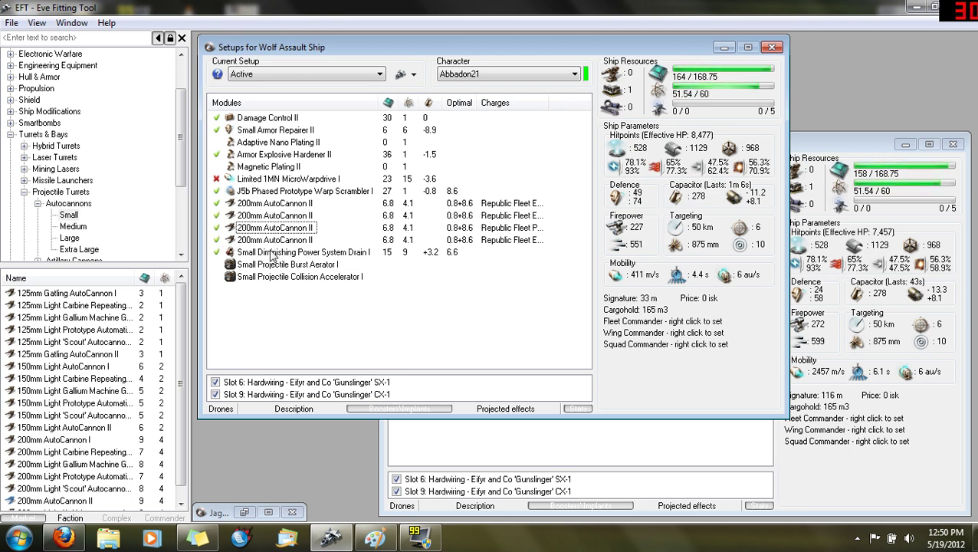
Remove the last-slot power drain and refit a Small Diminishing Power System Drain I in the high slot between the two pairs of autocannons
right_click(270, 252)
left_click(322, 275)
key("Delete")
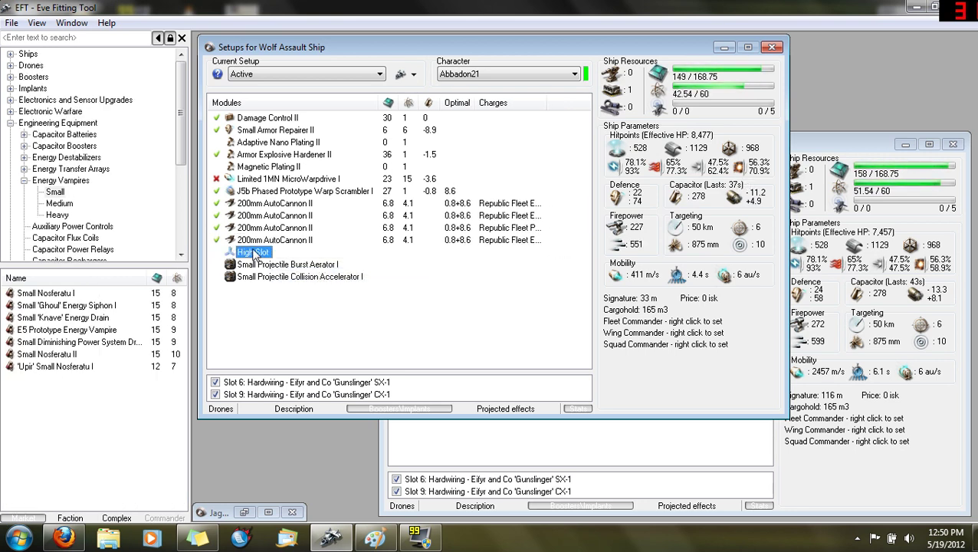
left_click_drag(253, 228, 253, 252)
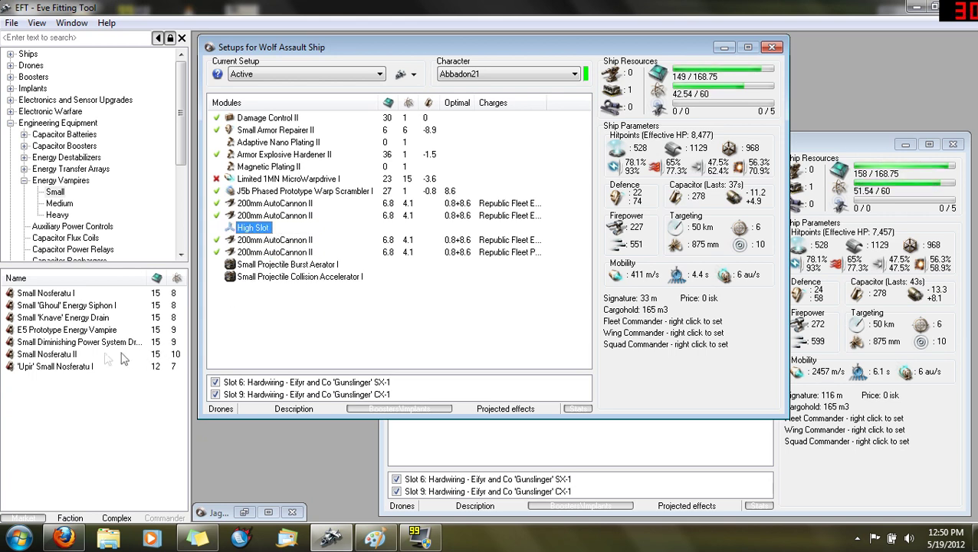
left_click(53, 346)
left_click_drag(55, 346, 253, 228)
Overheat the autocannons on both sides of the power drain to compare heat times, and return them to normal operation
left_click(219, 228)
left_click(216, 203)
left_click(216, 215)
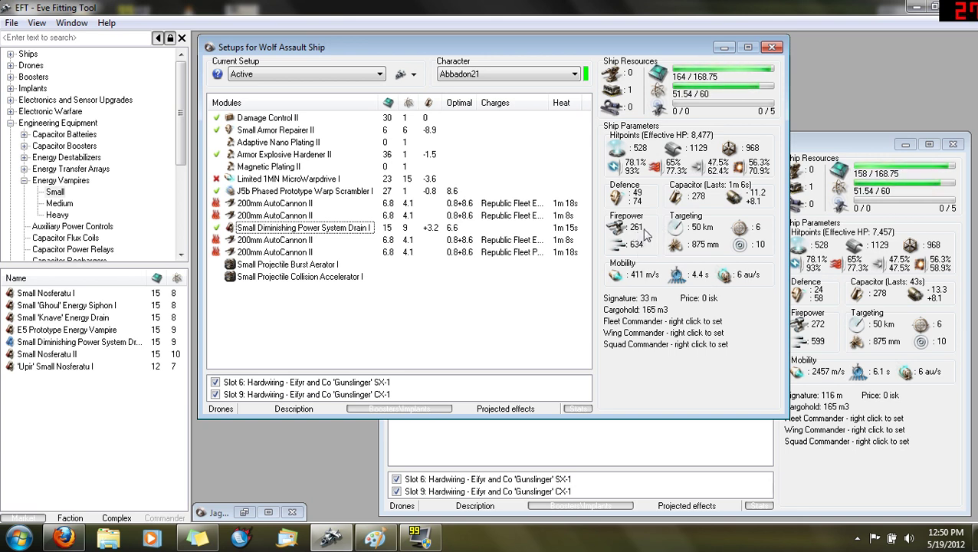
left_click(216, 252)
left_click(216, 240)
left_click(216, 215)
left_click(216, 203)
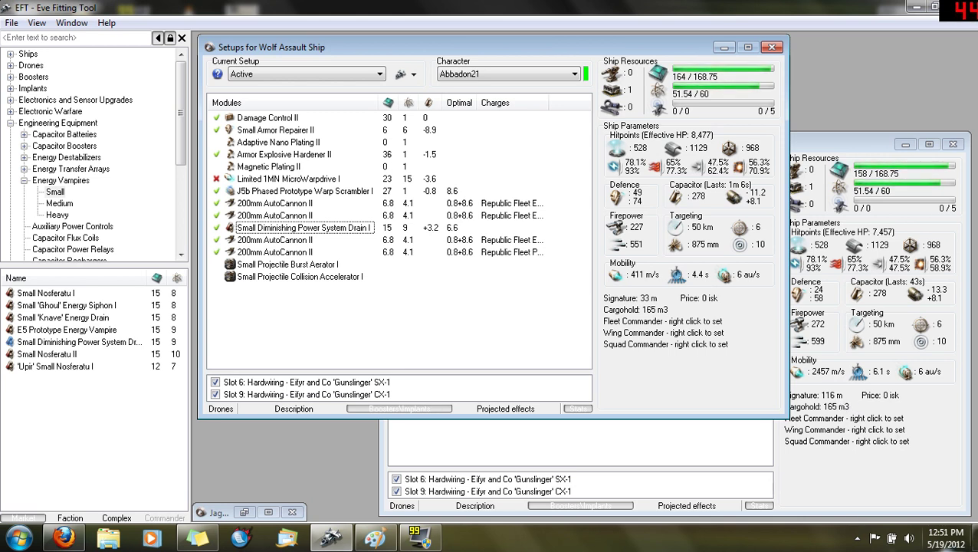
Deactivate the Limited 1MN MicroWarpdrive I on Active 2 and show the module info of its last 200mm AutoCannon II
left_click(622, 507)
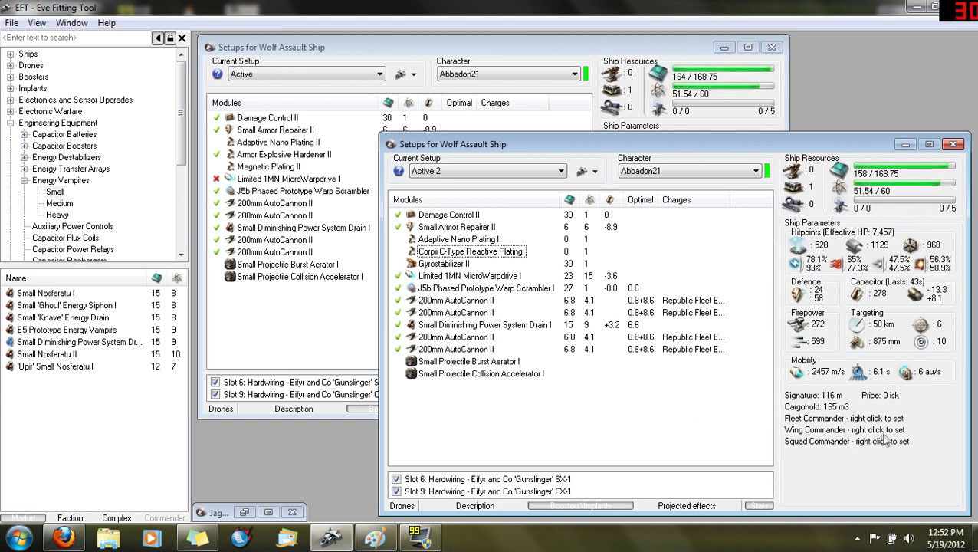
left_click(397, 276)
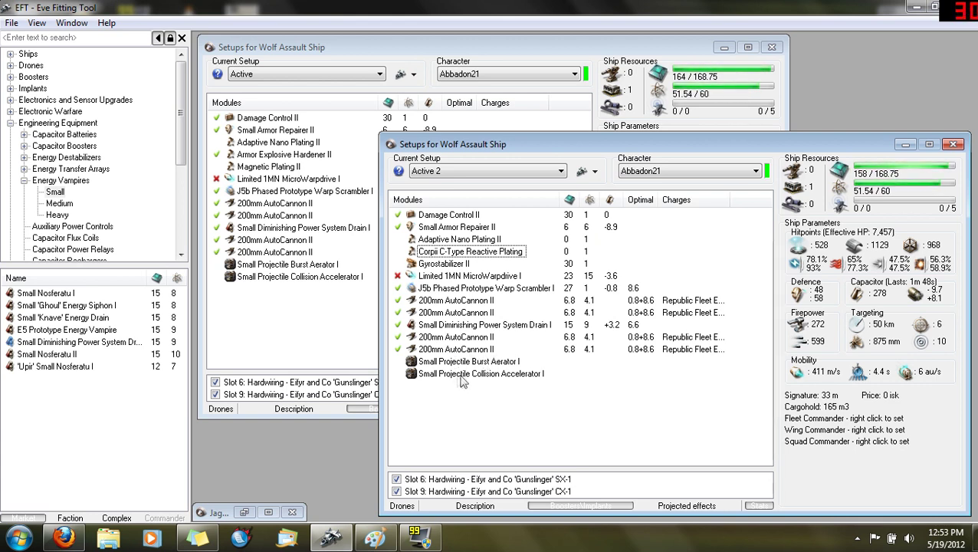
right_click(452, 348)
left_click(504, 356)
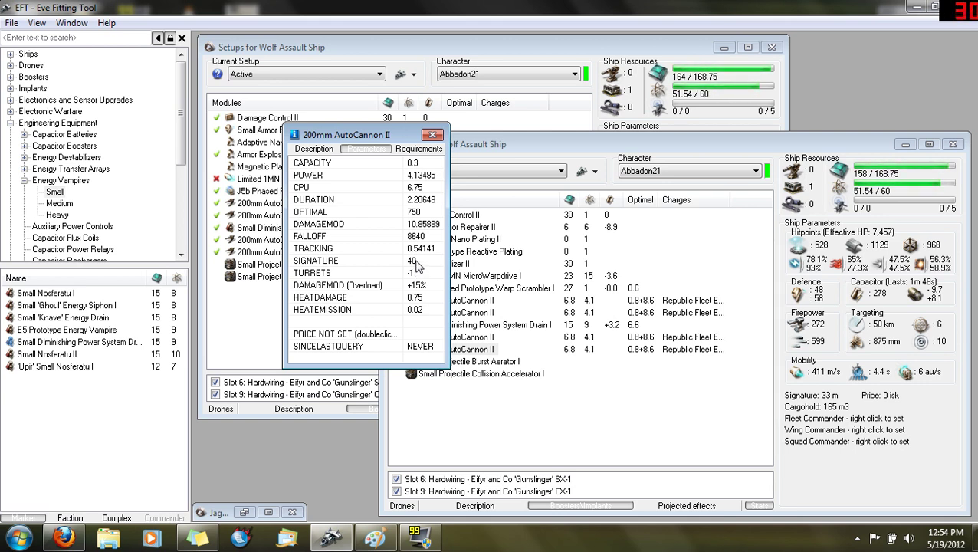
Switch to the sigdemo drawing in Paint and scatter pencil marks for shots inside the 40m, 120m and 33m signature circles
left_click(381, 541)
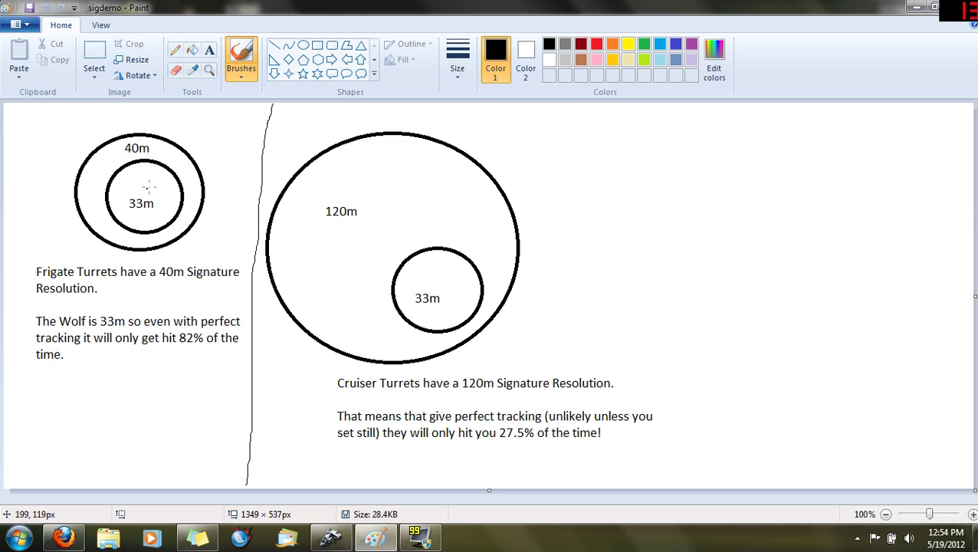
left_click(174, 50)
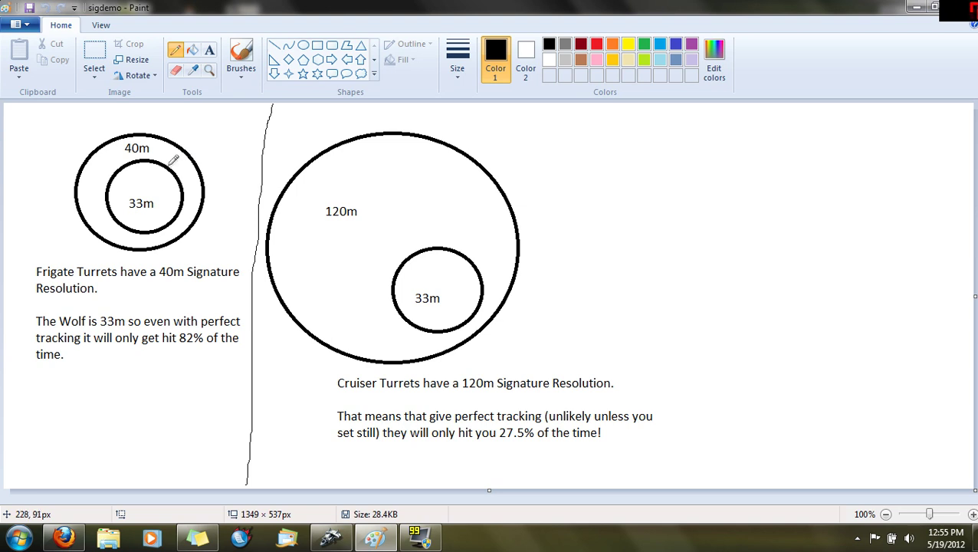
left_click(141, 185)
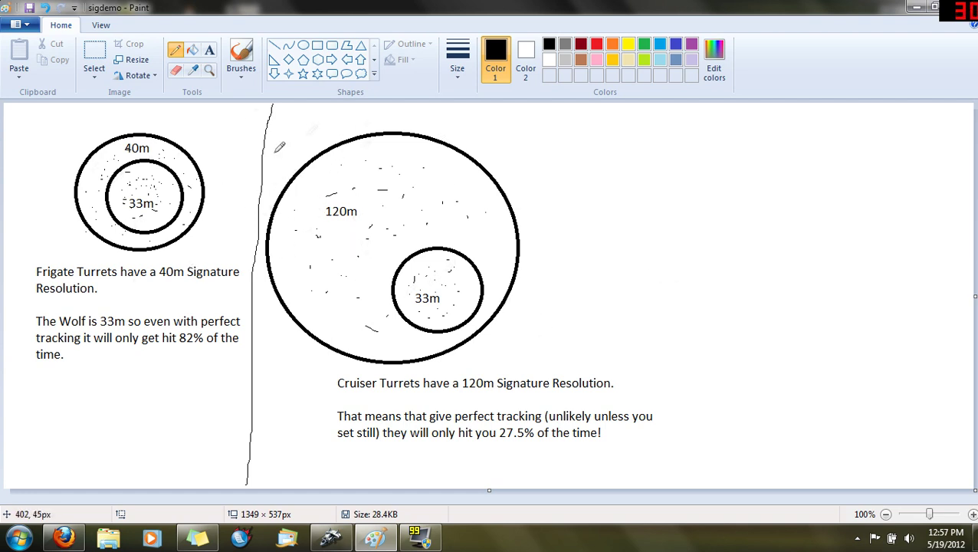
Switch back to Eve Fitting Tool and close the 200mm AutoCannon II info window over Active 2
left_click(347, 539)
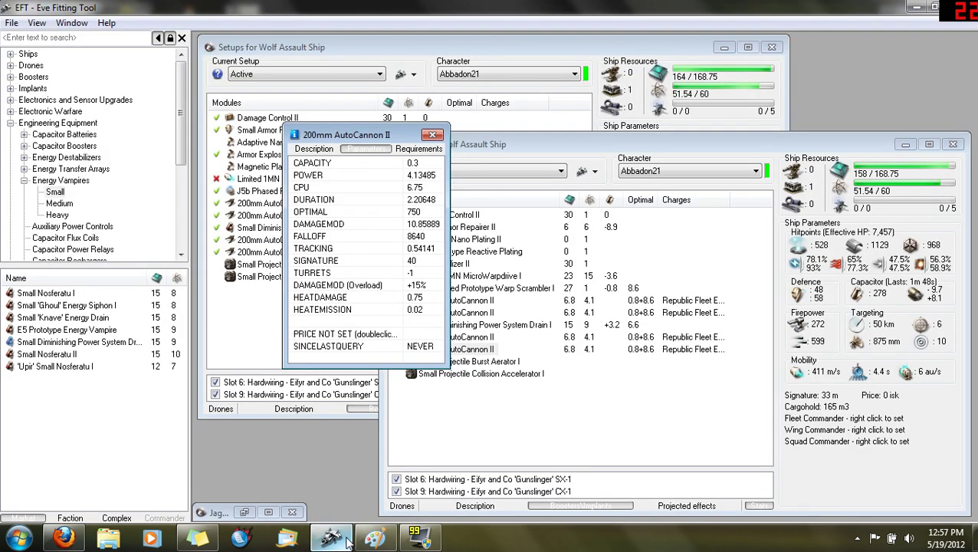
left_click(434, 137)
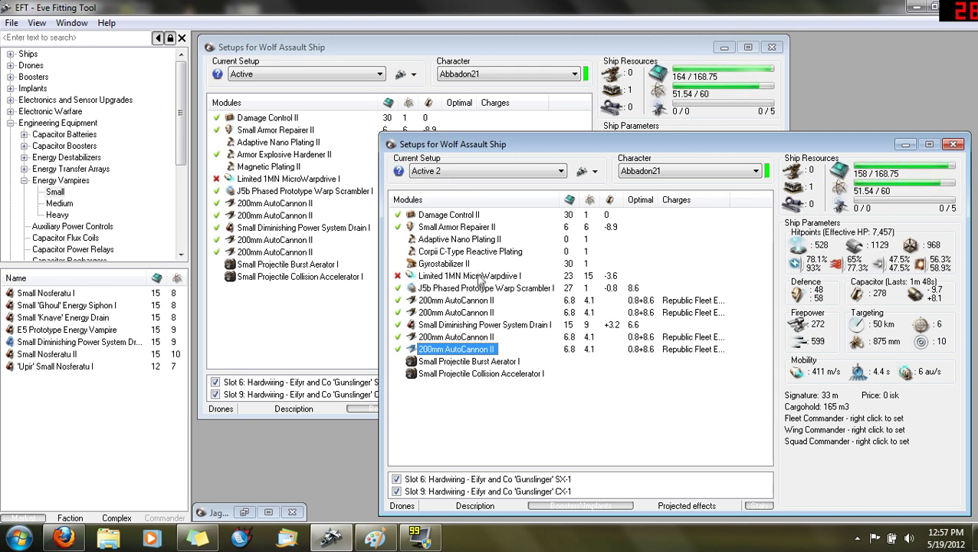
left_click(627, 438)
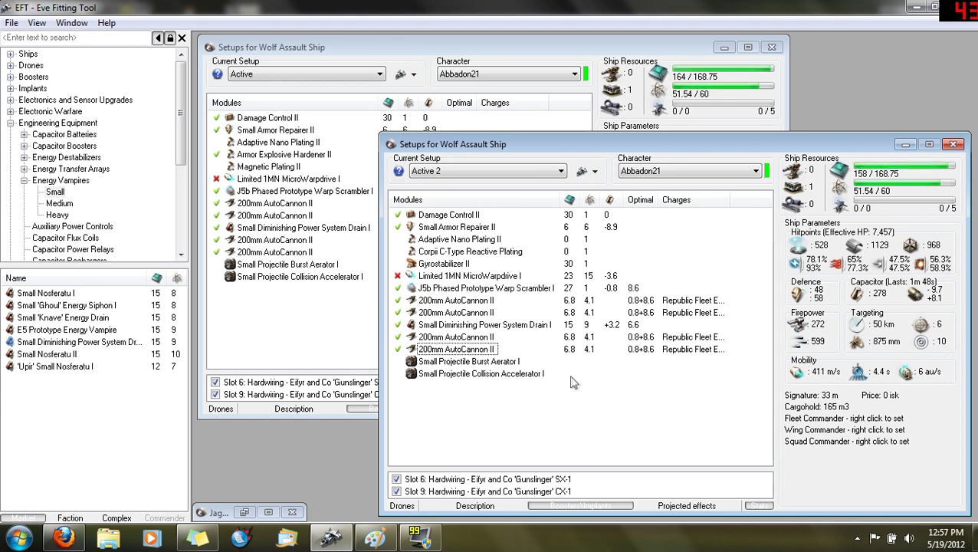
Bring the Wolf's Active setup forward for comparison, return to the Active 2 window and load the Passive setup there
left_click(338, 312)
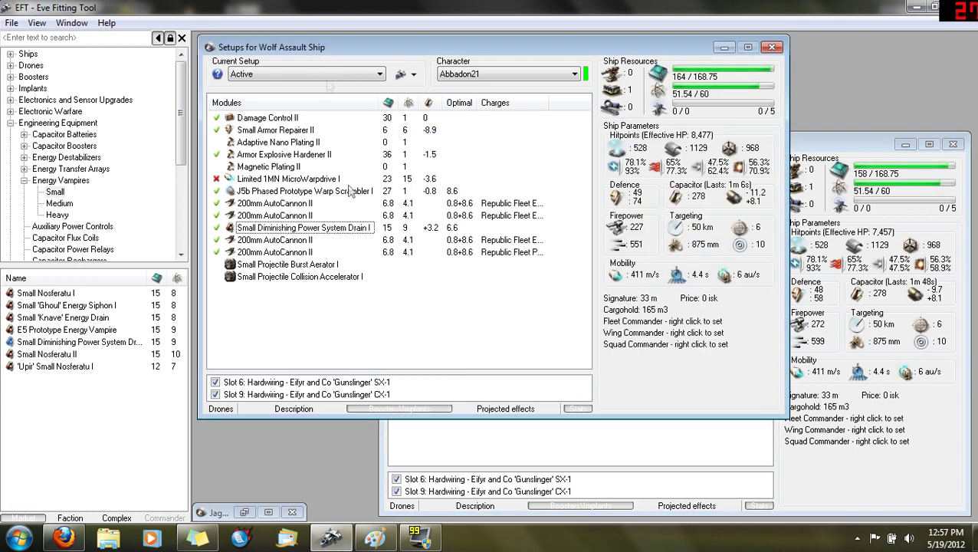
left_click(463, 429)
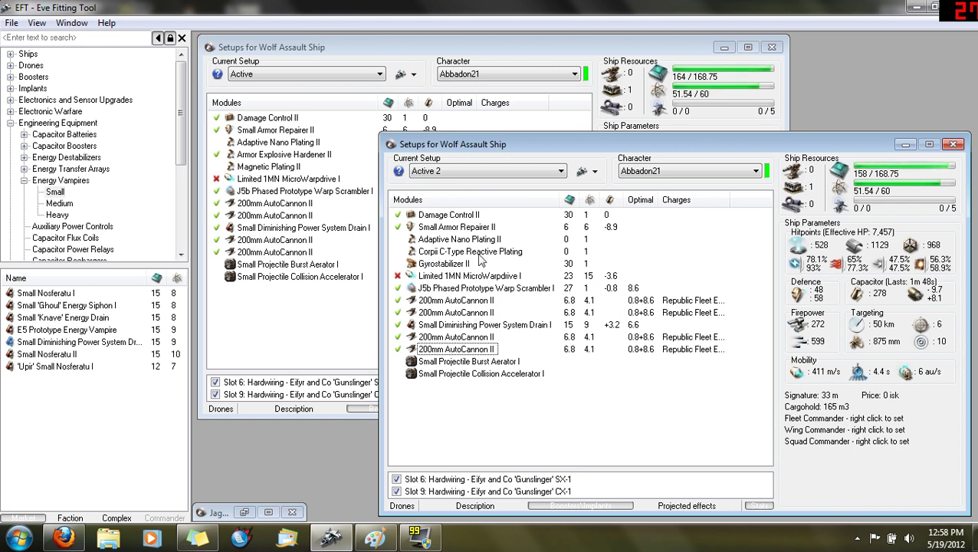
left_click(477, 172)
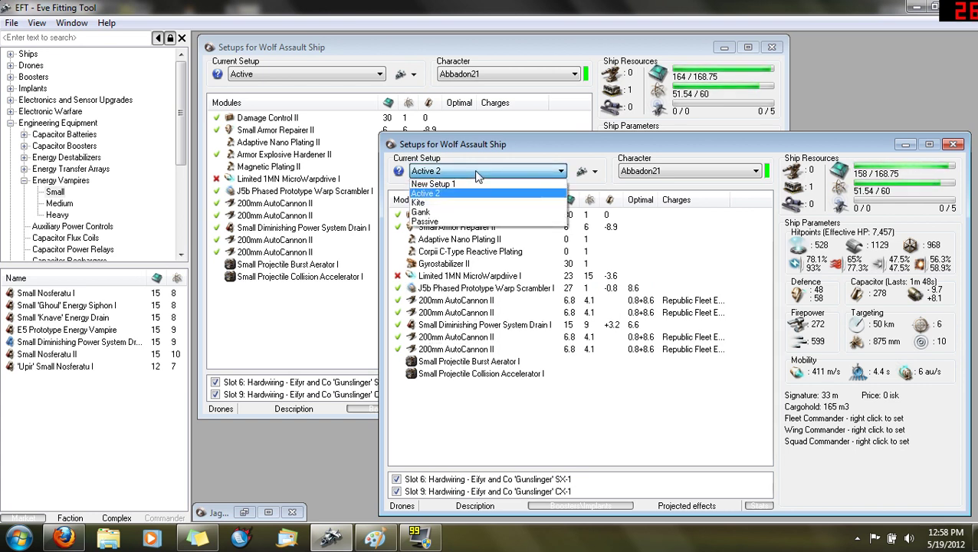
left_click(459, 221)
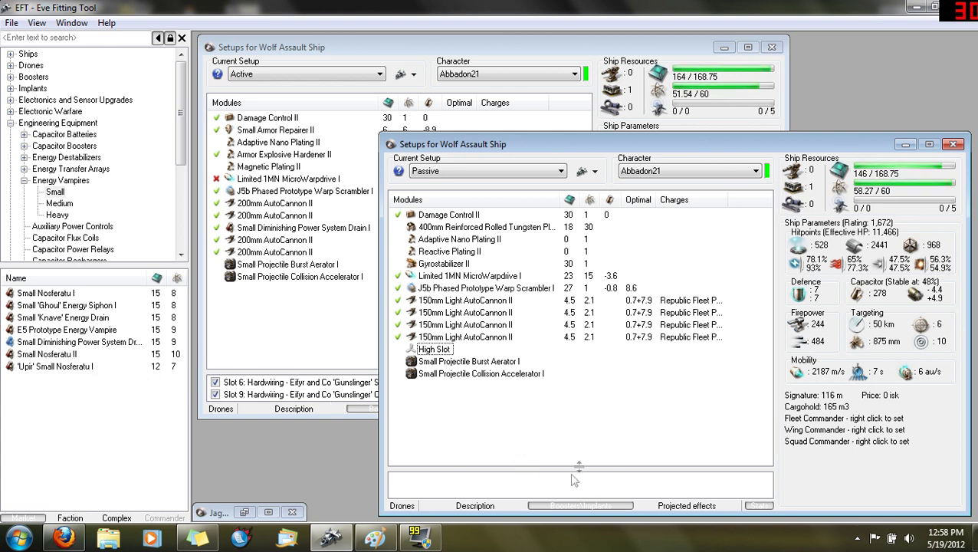
Check the 'Gunslinger' implants on the Active setup and return to the Passive setup's window to compare implants
right_click(335, 381)
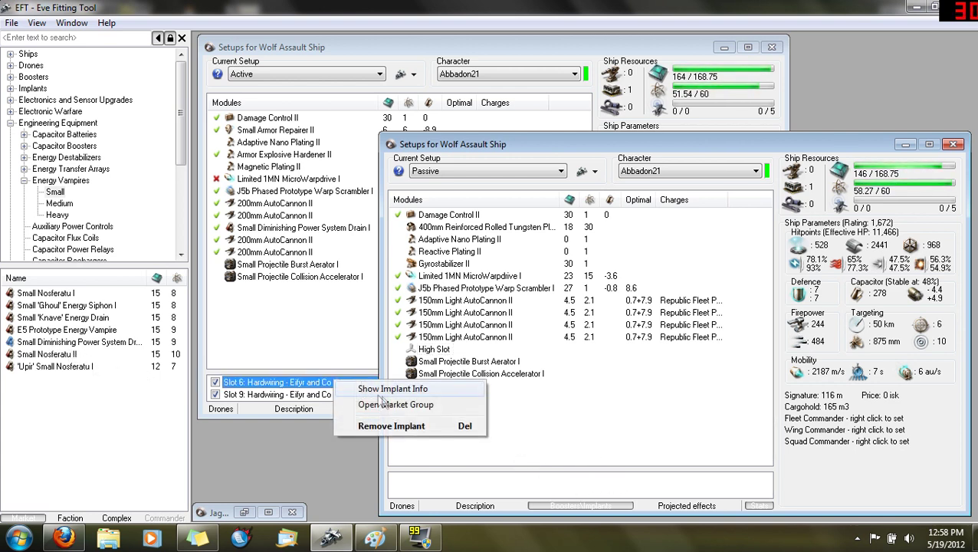
left_click(643, 436)
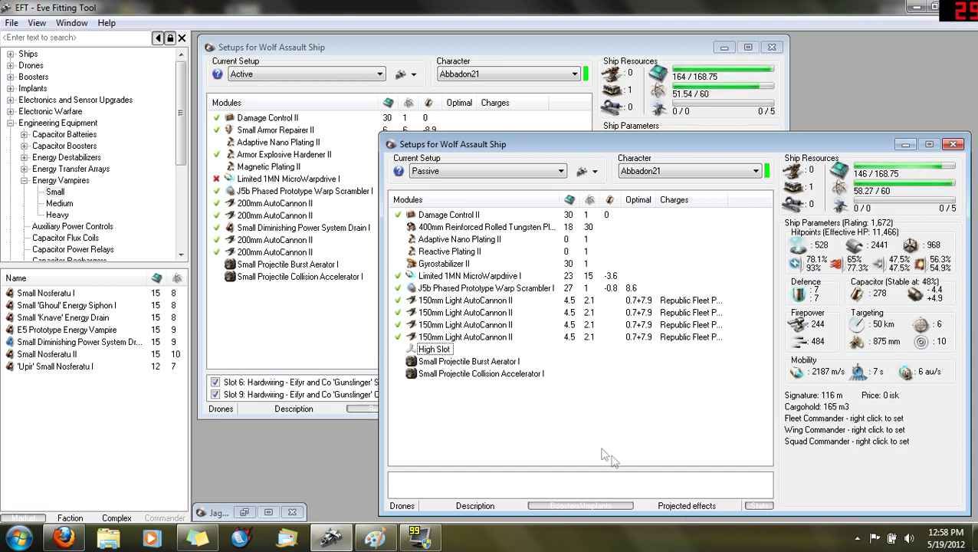
left_click(343, 401)
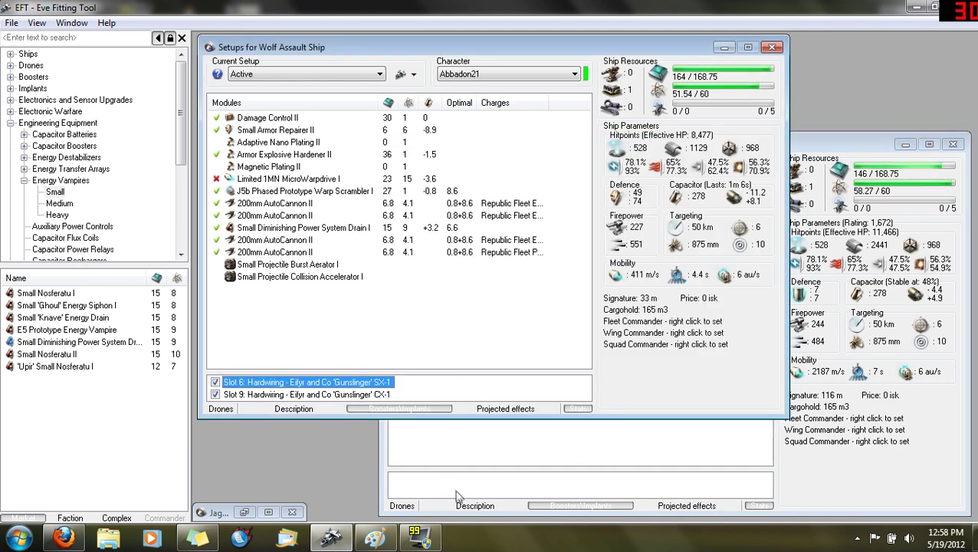
left_click(438, 455)
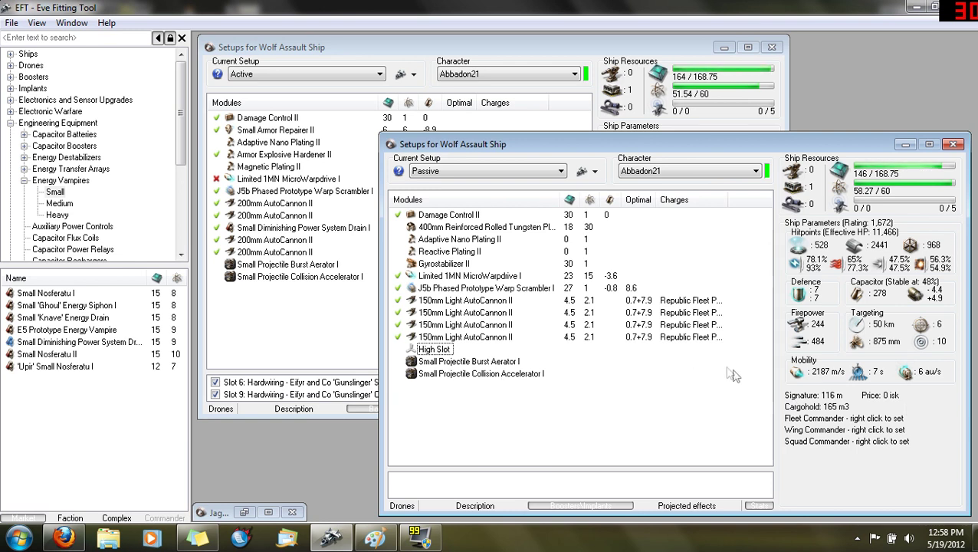
Switch the Passive window to Active 2 and back to Passive to compare their firepower and defence
left_click(435, 170)
left_click(447, 193)
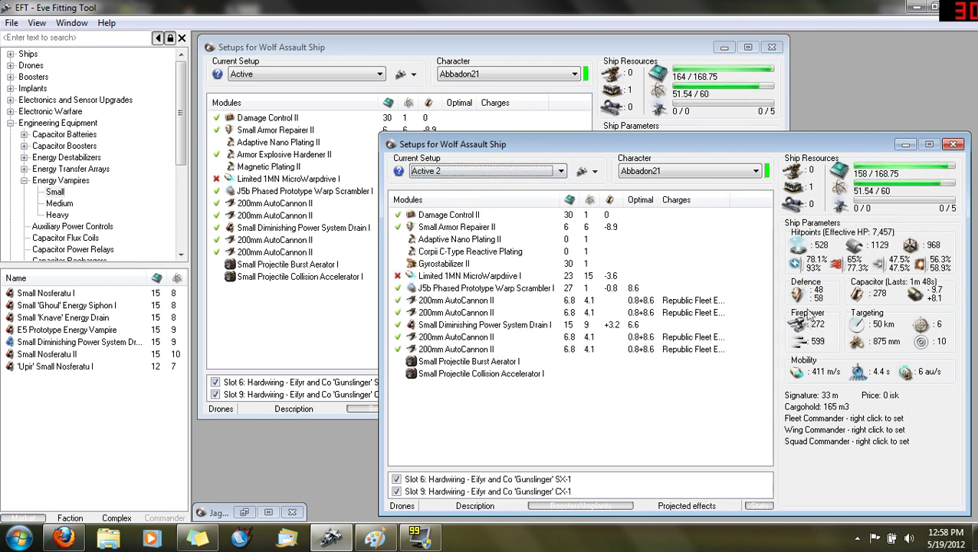
left_click(436, 172)
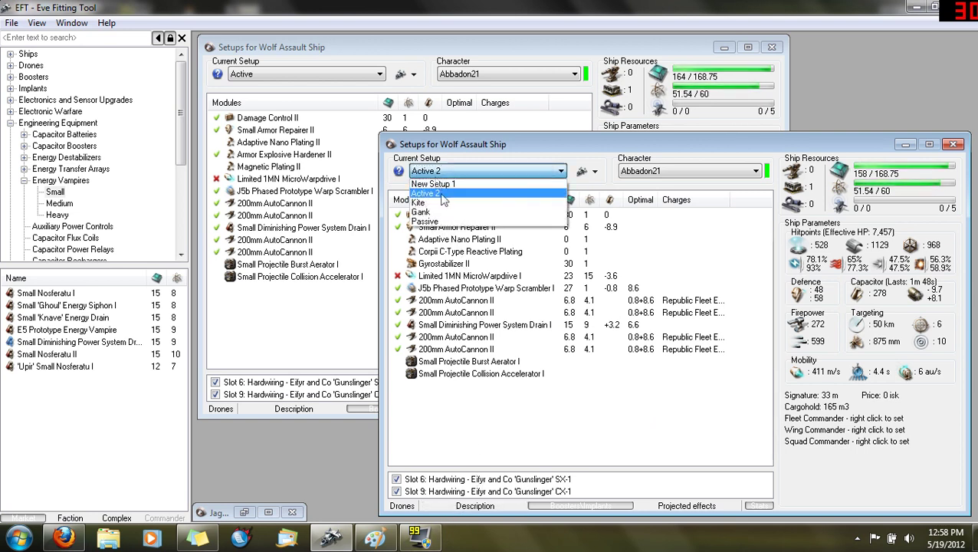
left_click(455, 223)
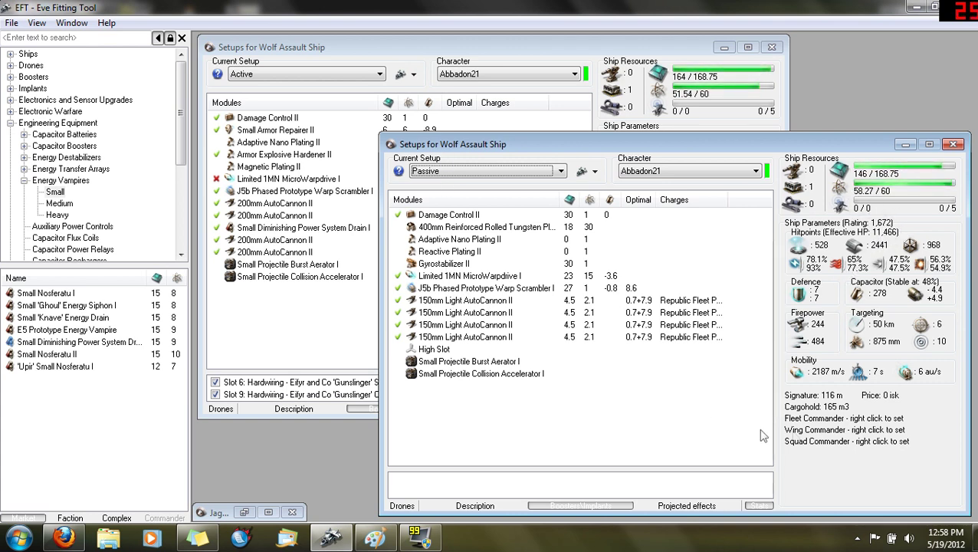
Activate the Limited 1MN MicroWarpdrive I on the Active setup and bring the Passive setup's window back to the front
left_click(333, 334)
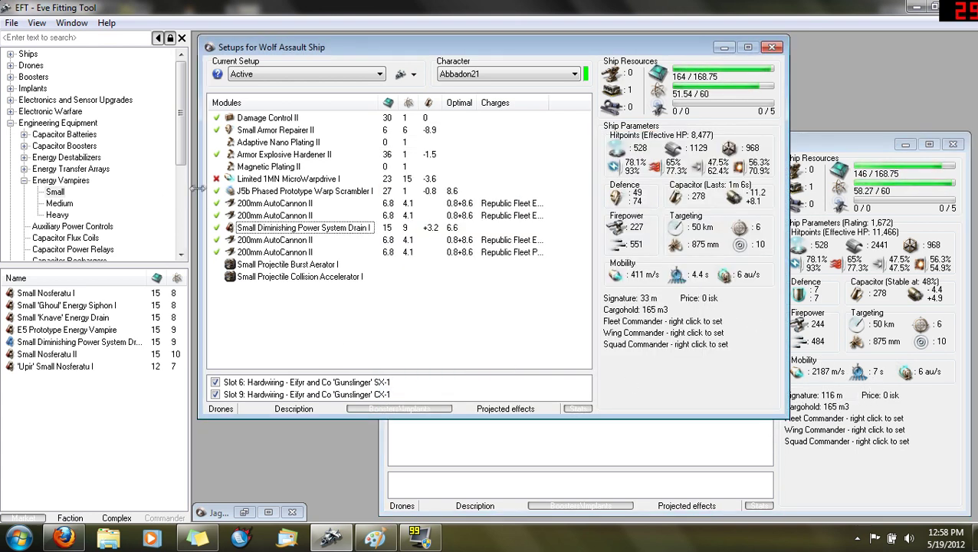
left_click(216, 179)
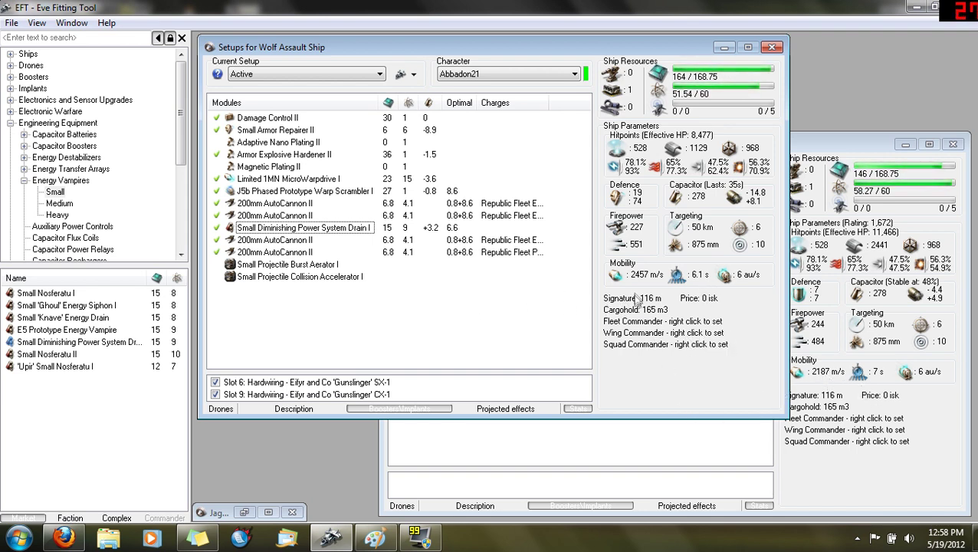
left_click(743, 437)
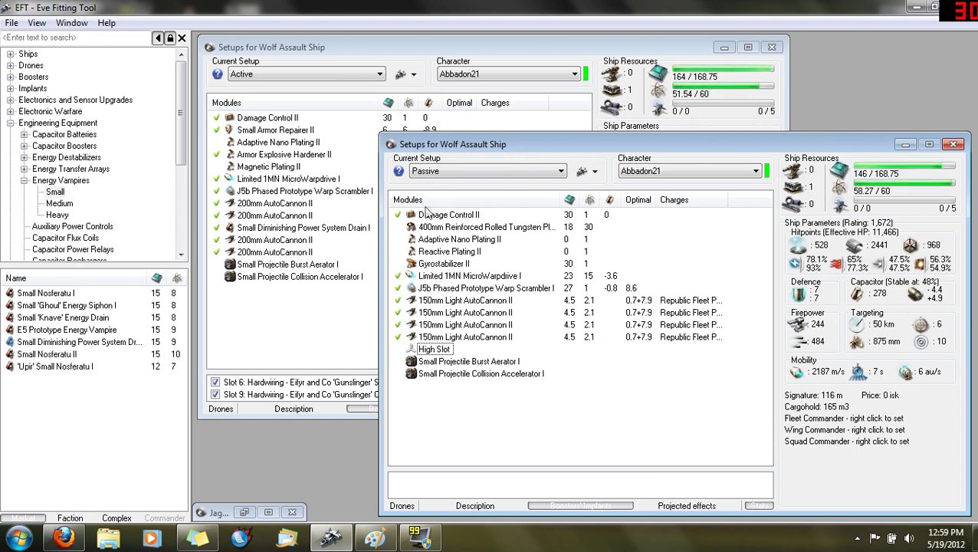
Load Active 2 in place of Passive and deactivate its Small Armor Repairer II to compare capacitor use
left_click(466, 170)
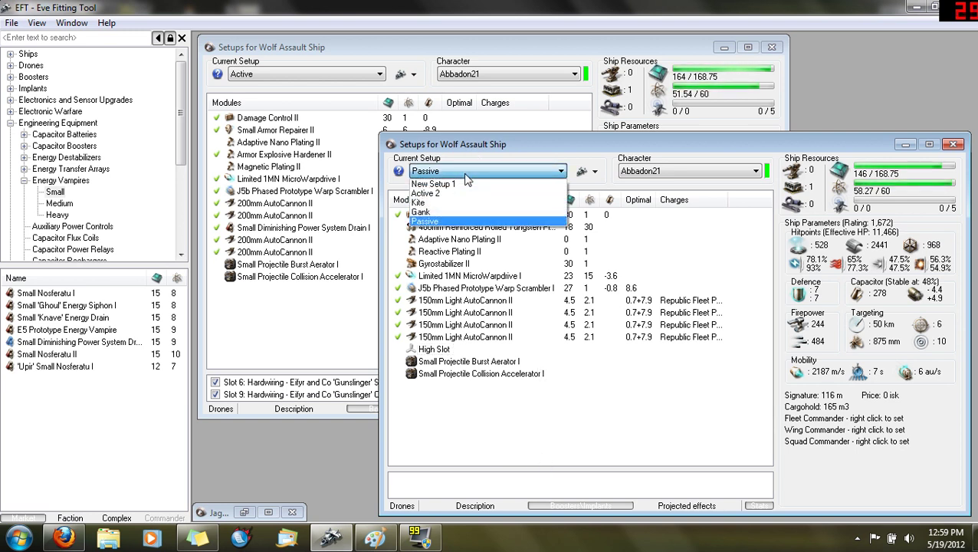
left_click(437, 193)
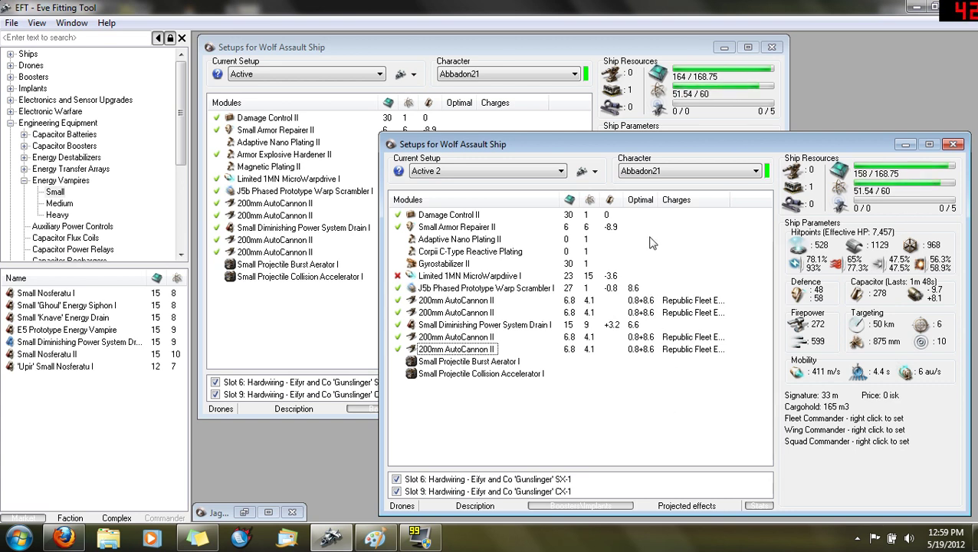
left_click(398, 228)
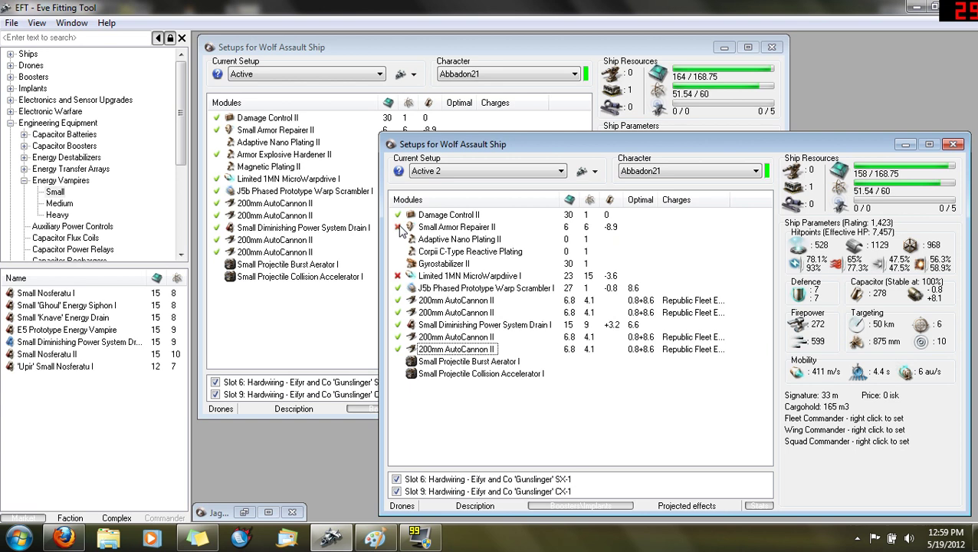
left_click(398, 228)
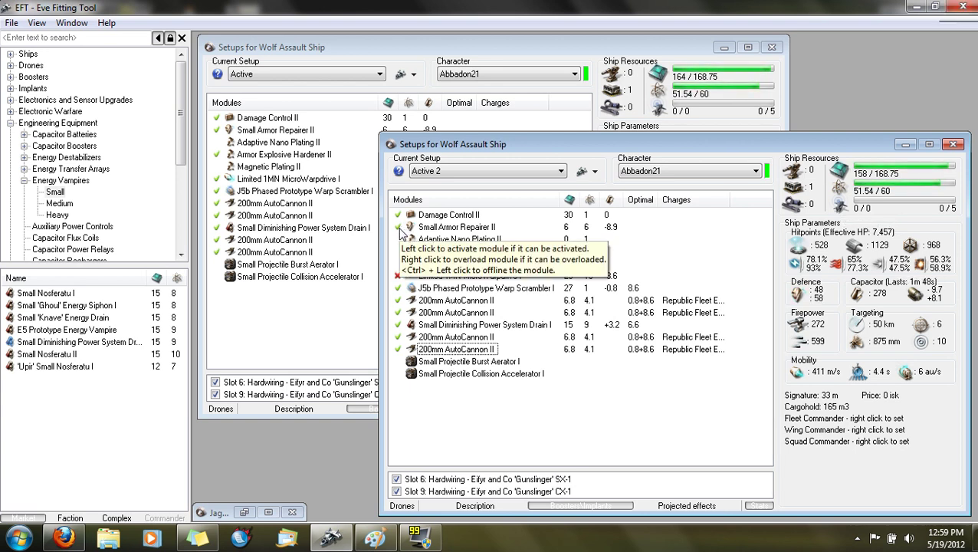
left_click(397, 227)
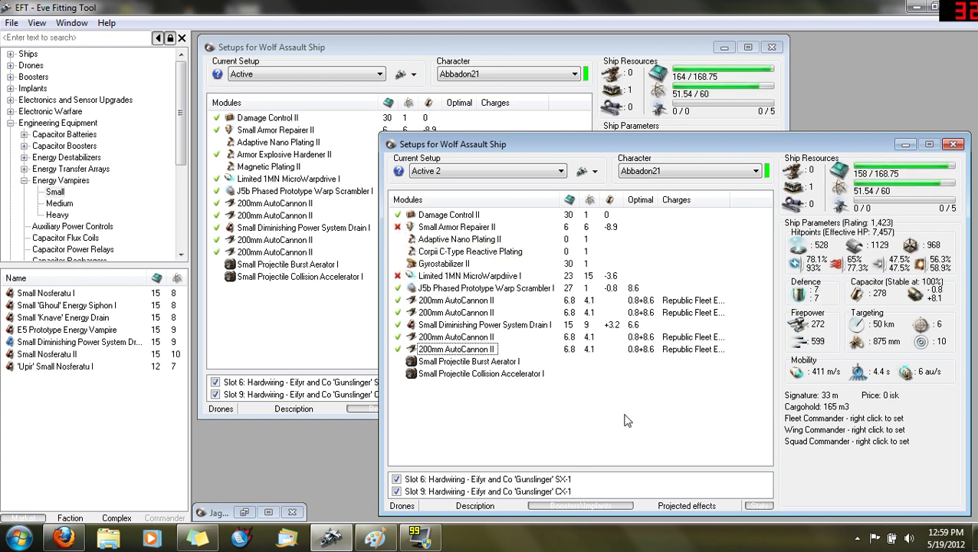